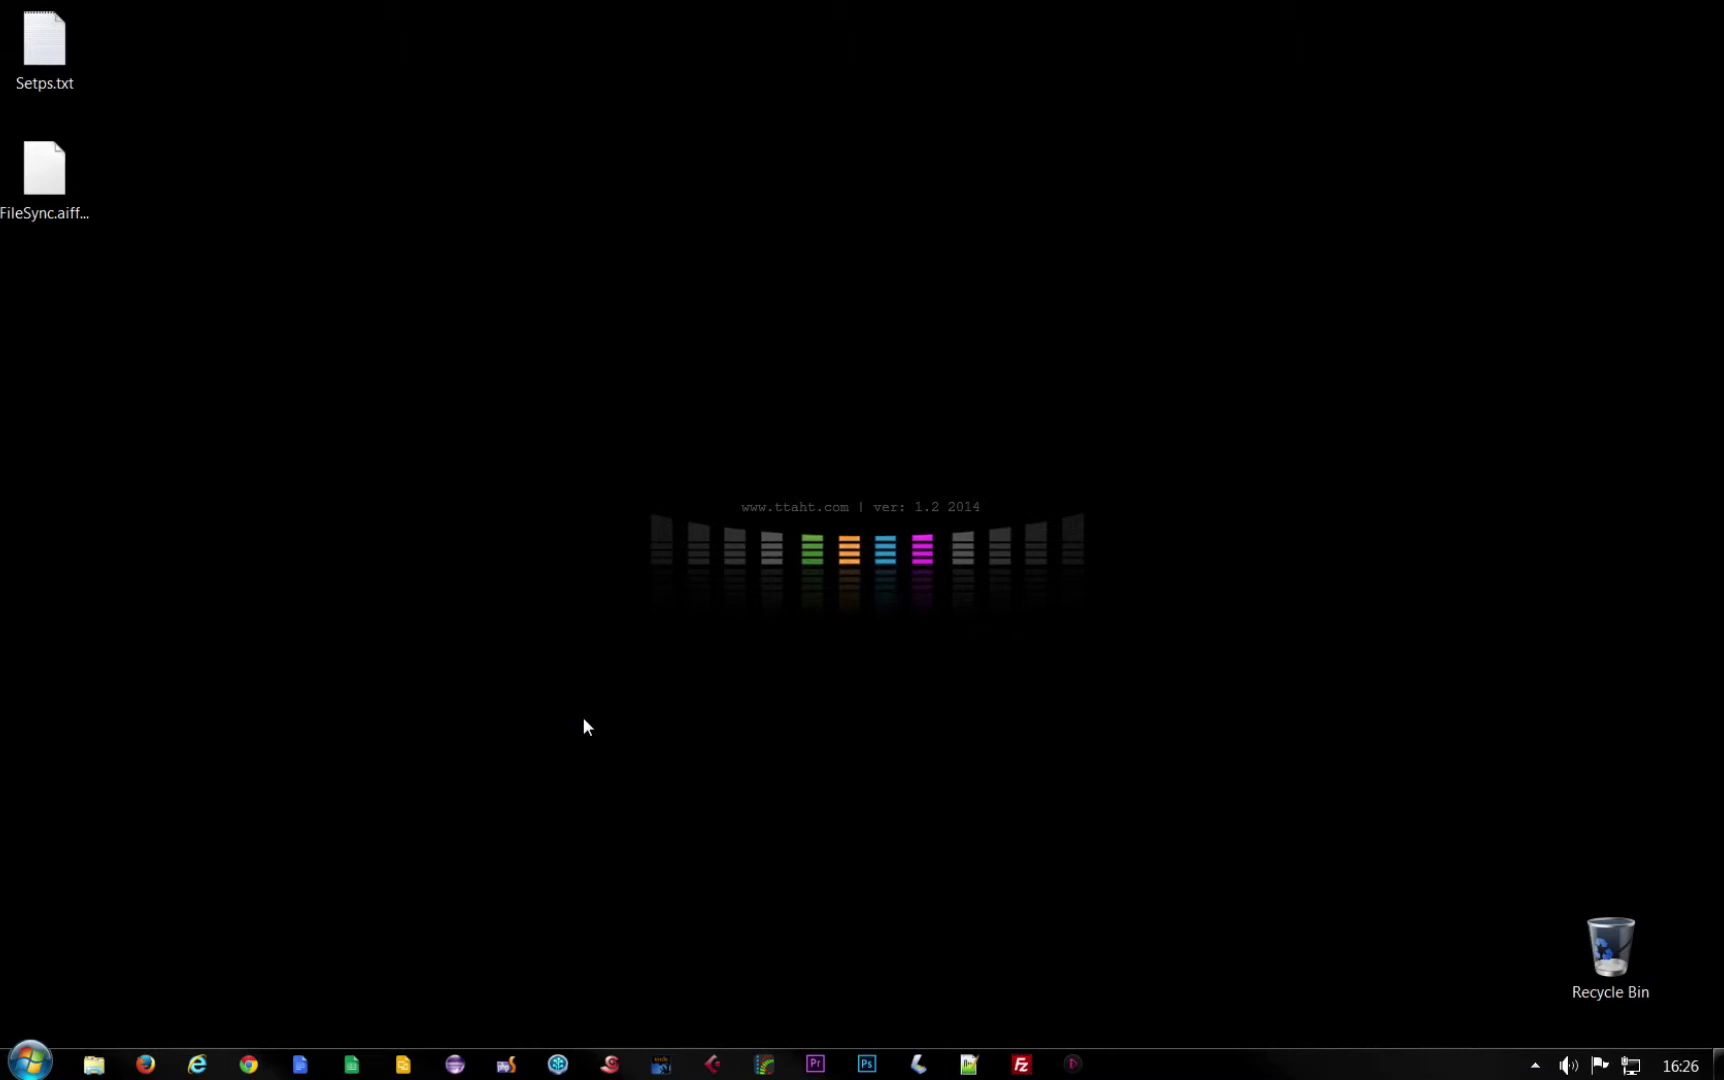
click(455, 1064)
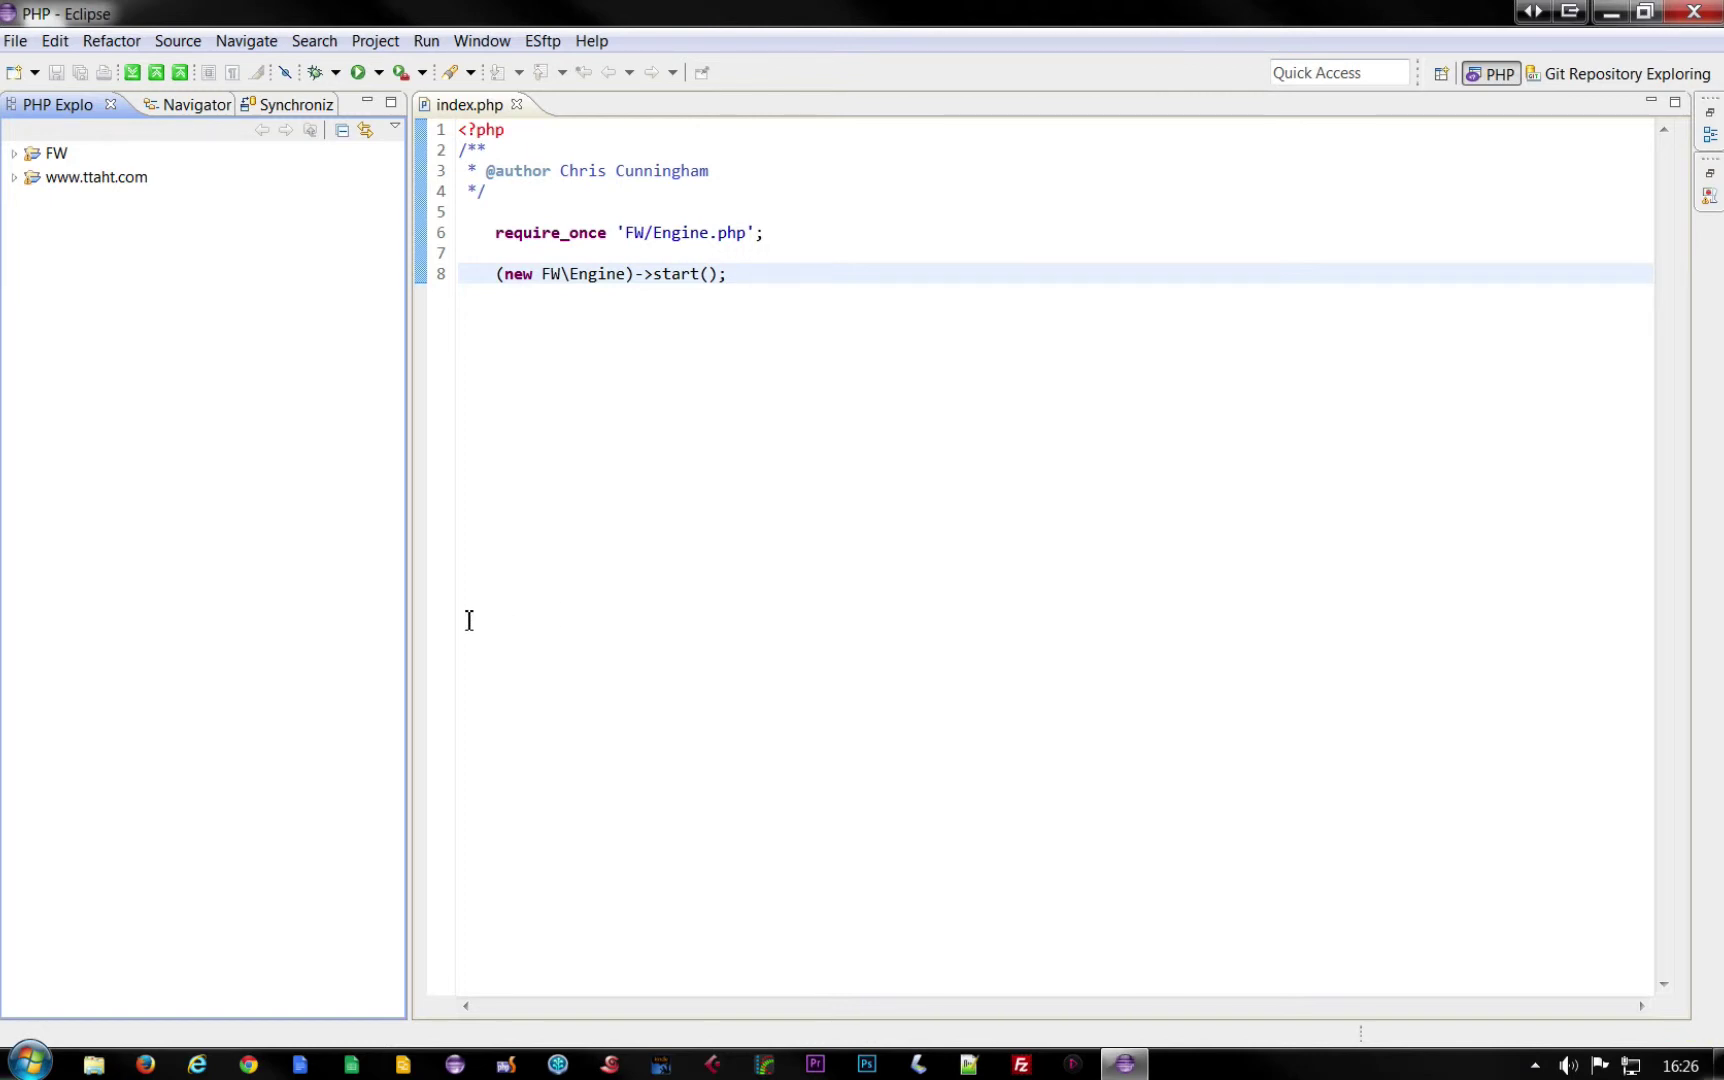
click(92, 183)
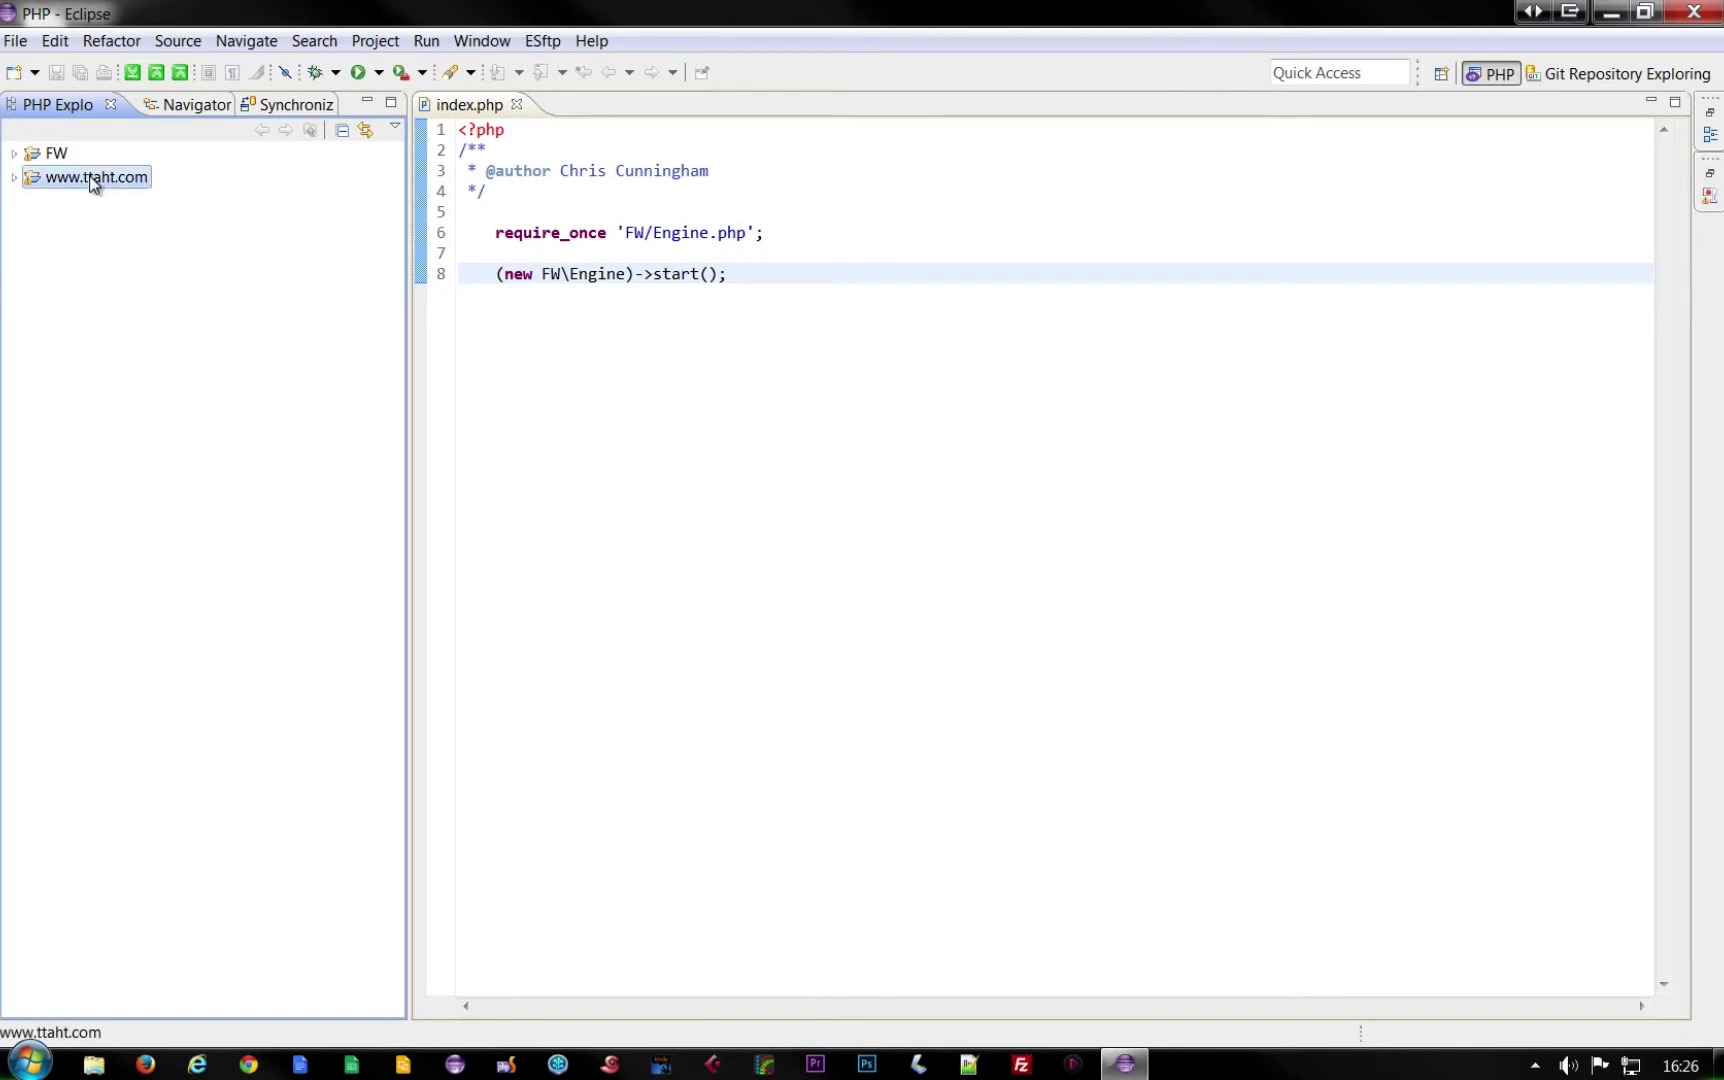
click(14, 178)
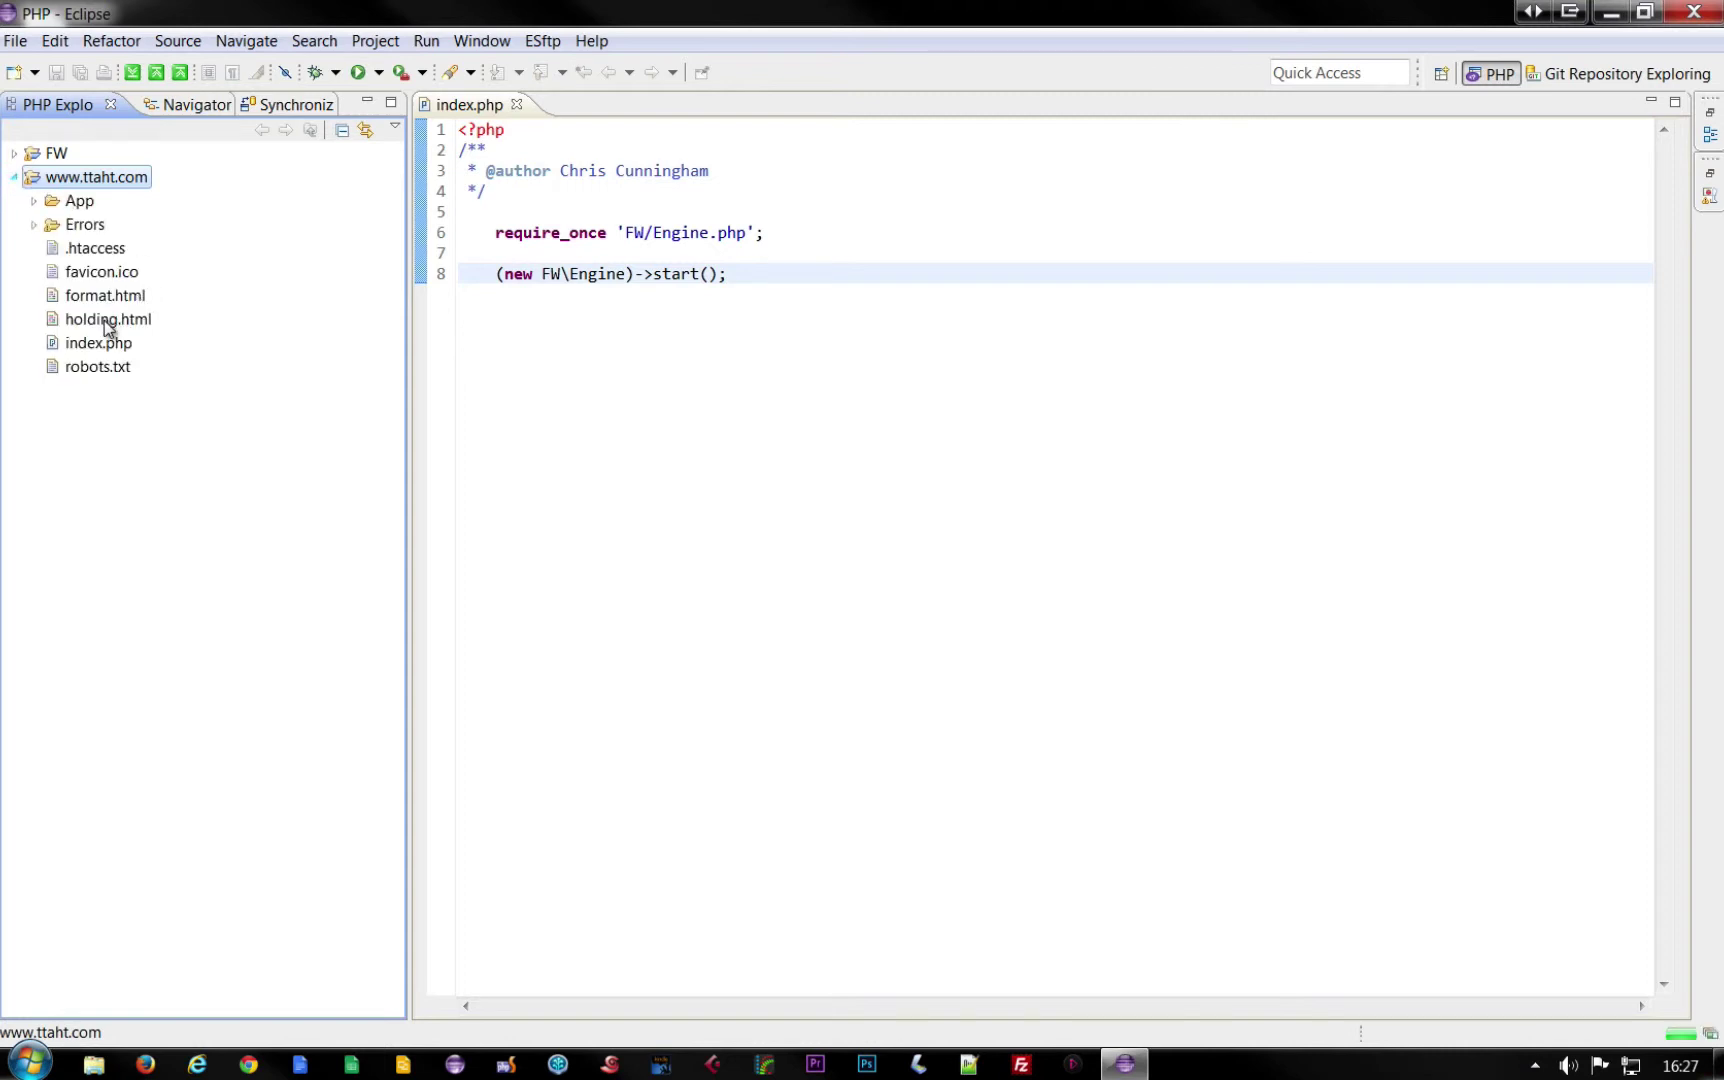
double_click(87, 345)
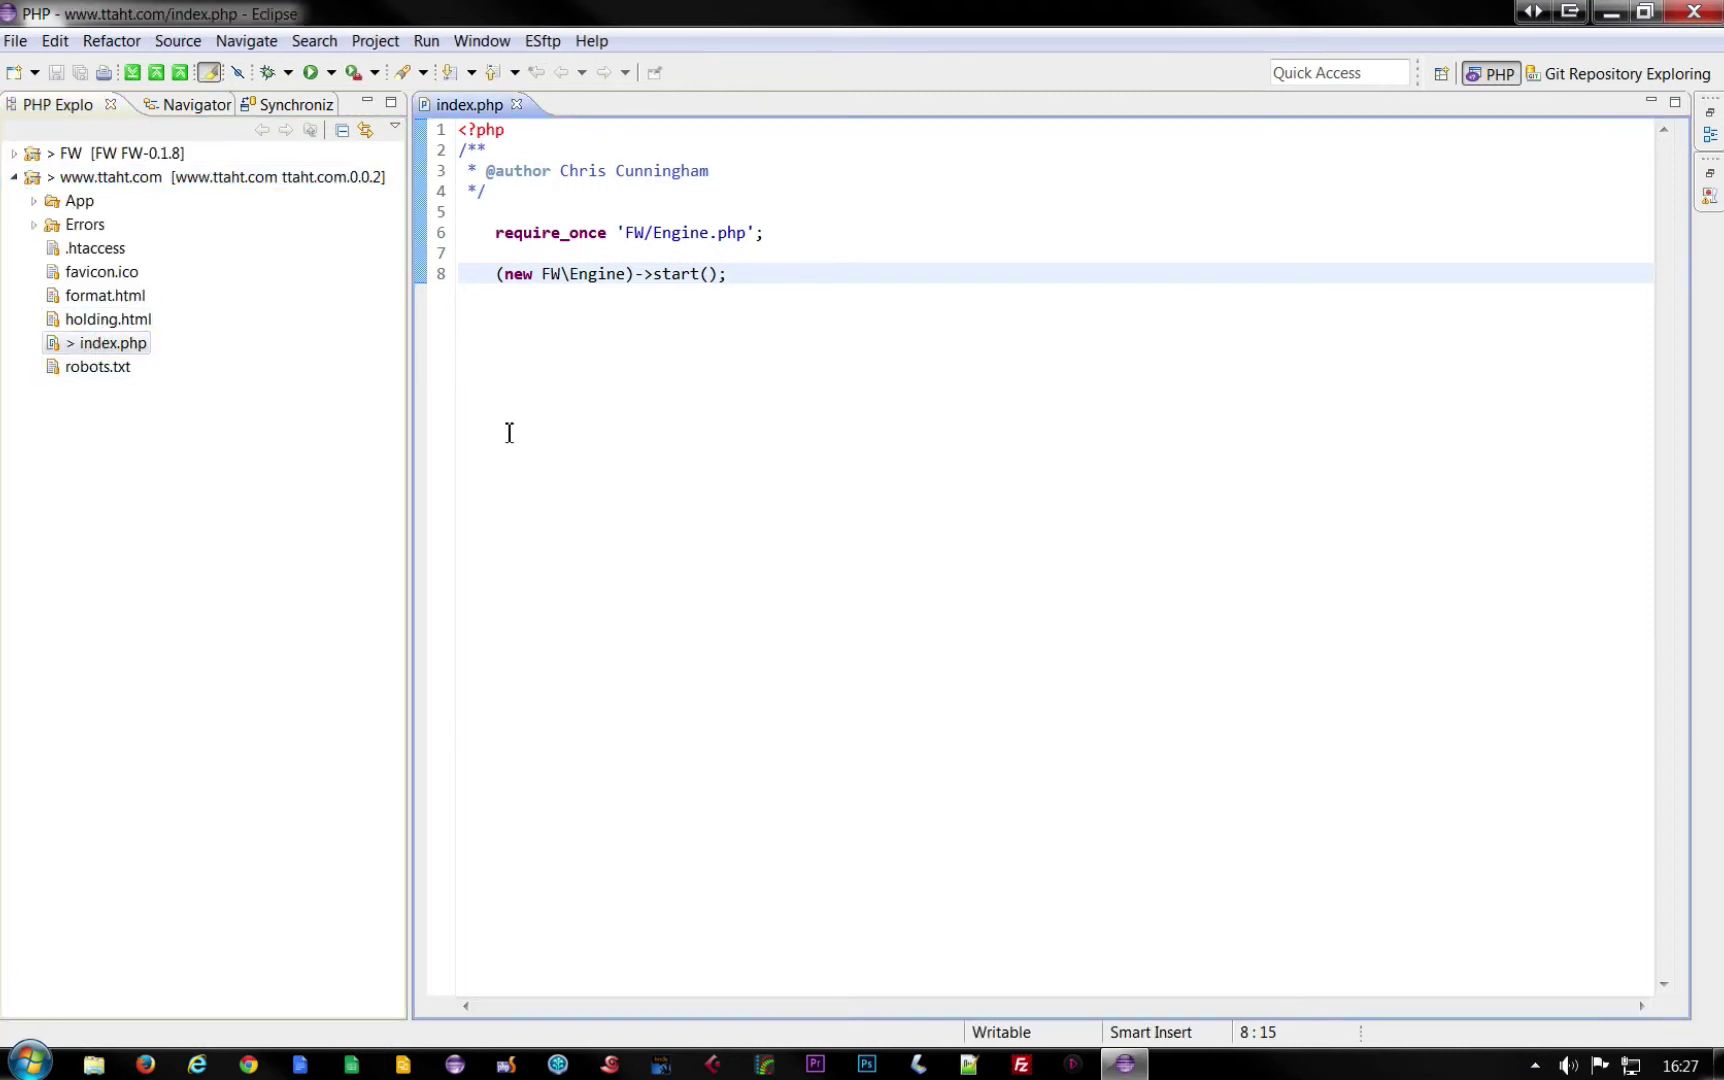
click(32, 154)
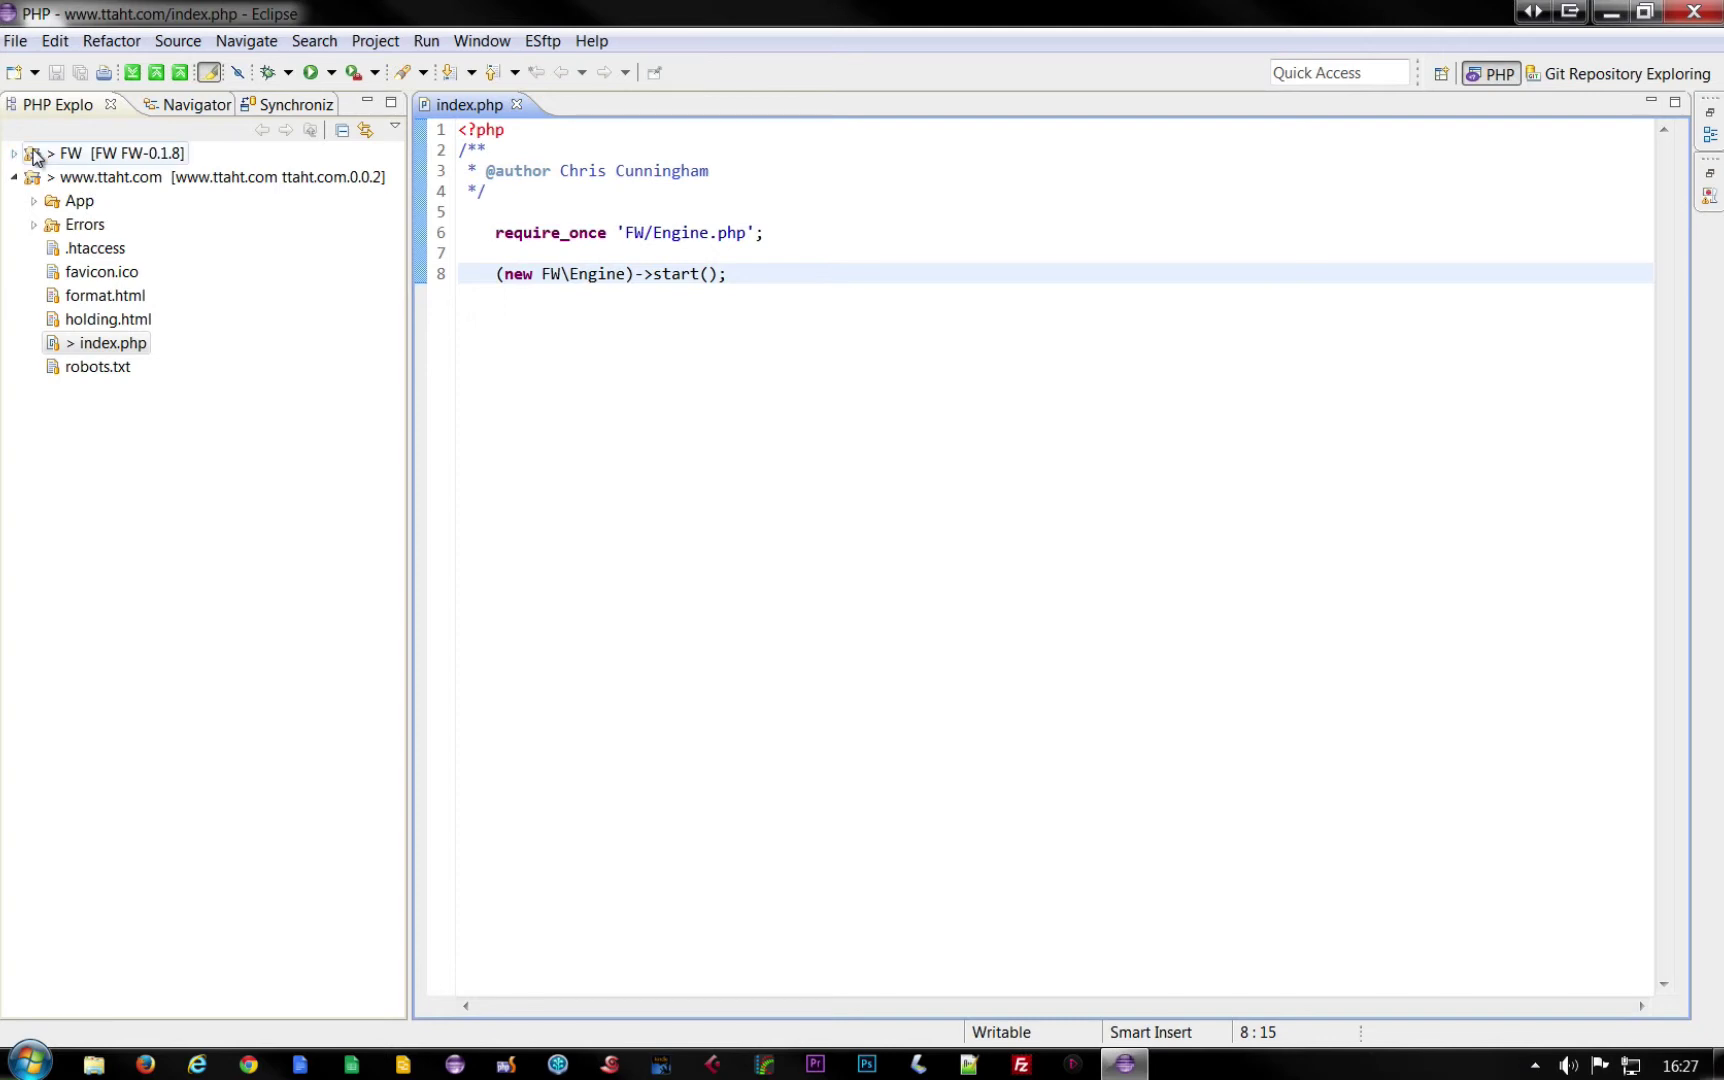
click(14, 153)
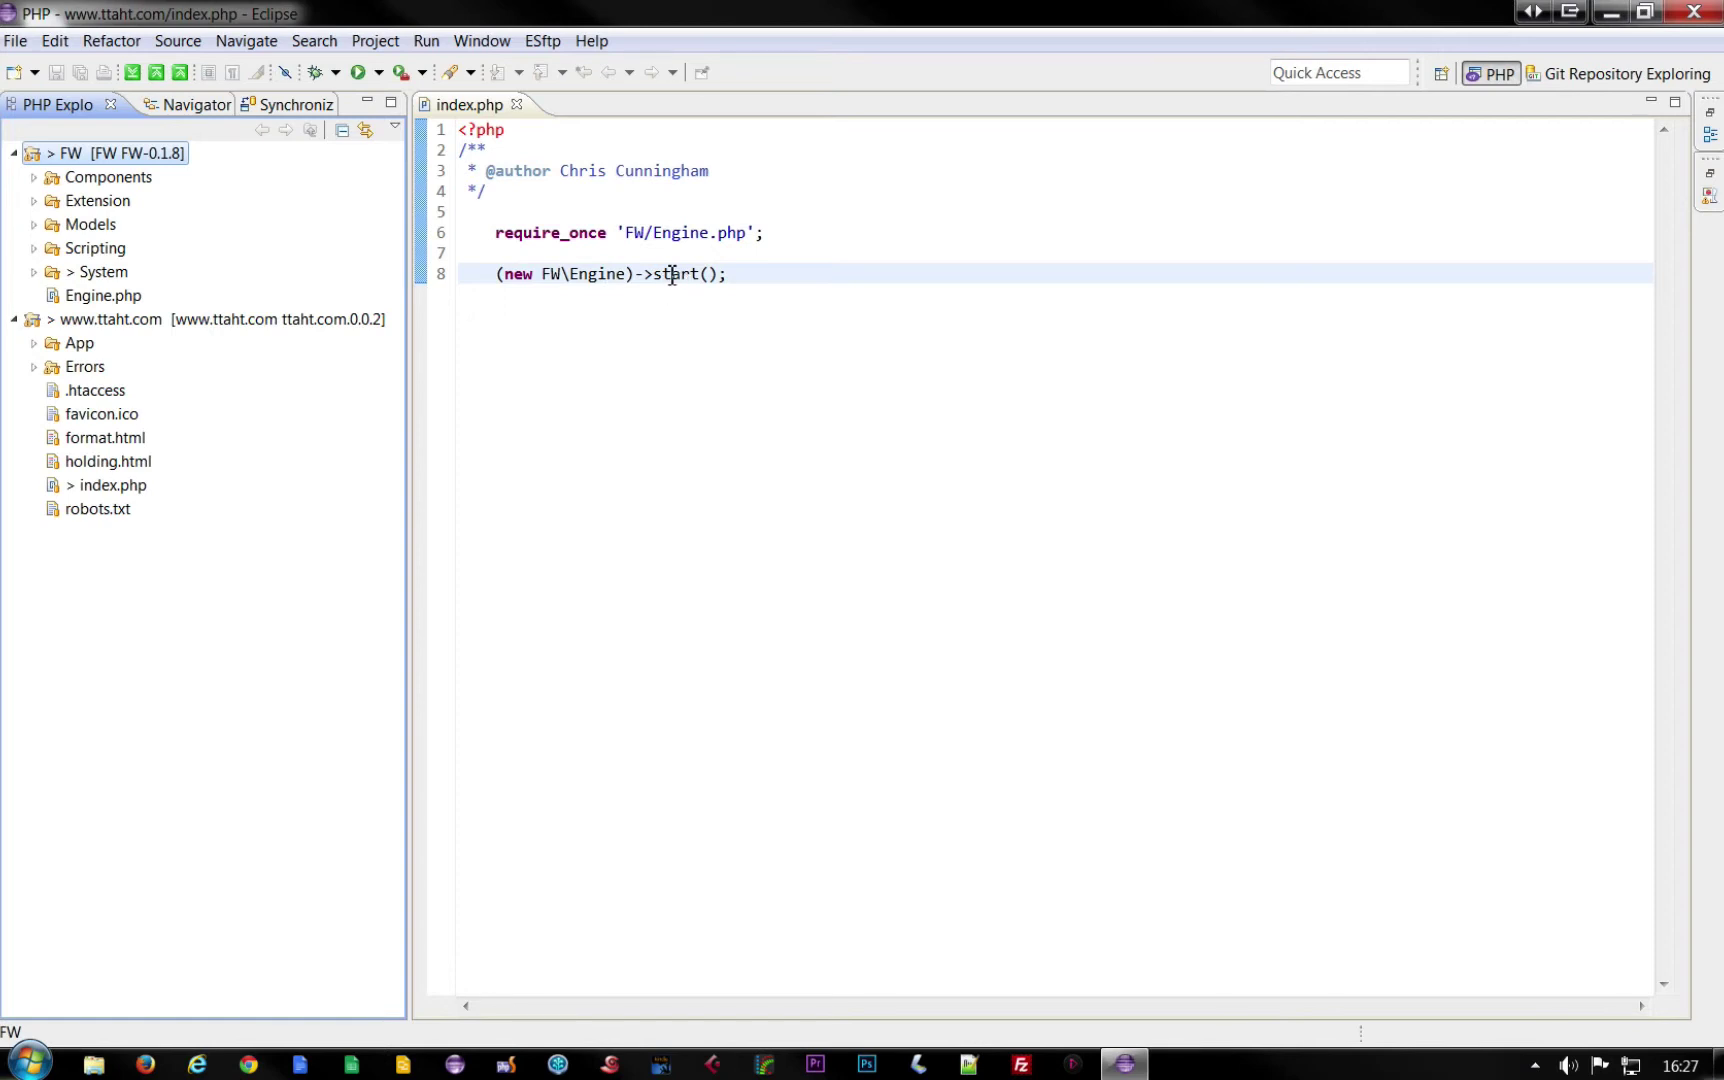
Step: Select the word Engine on line 8 of index.php
click(670, 275)
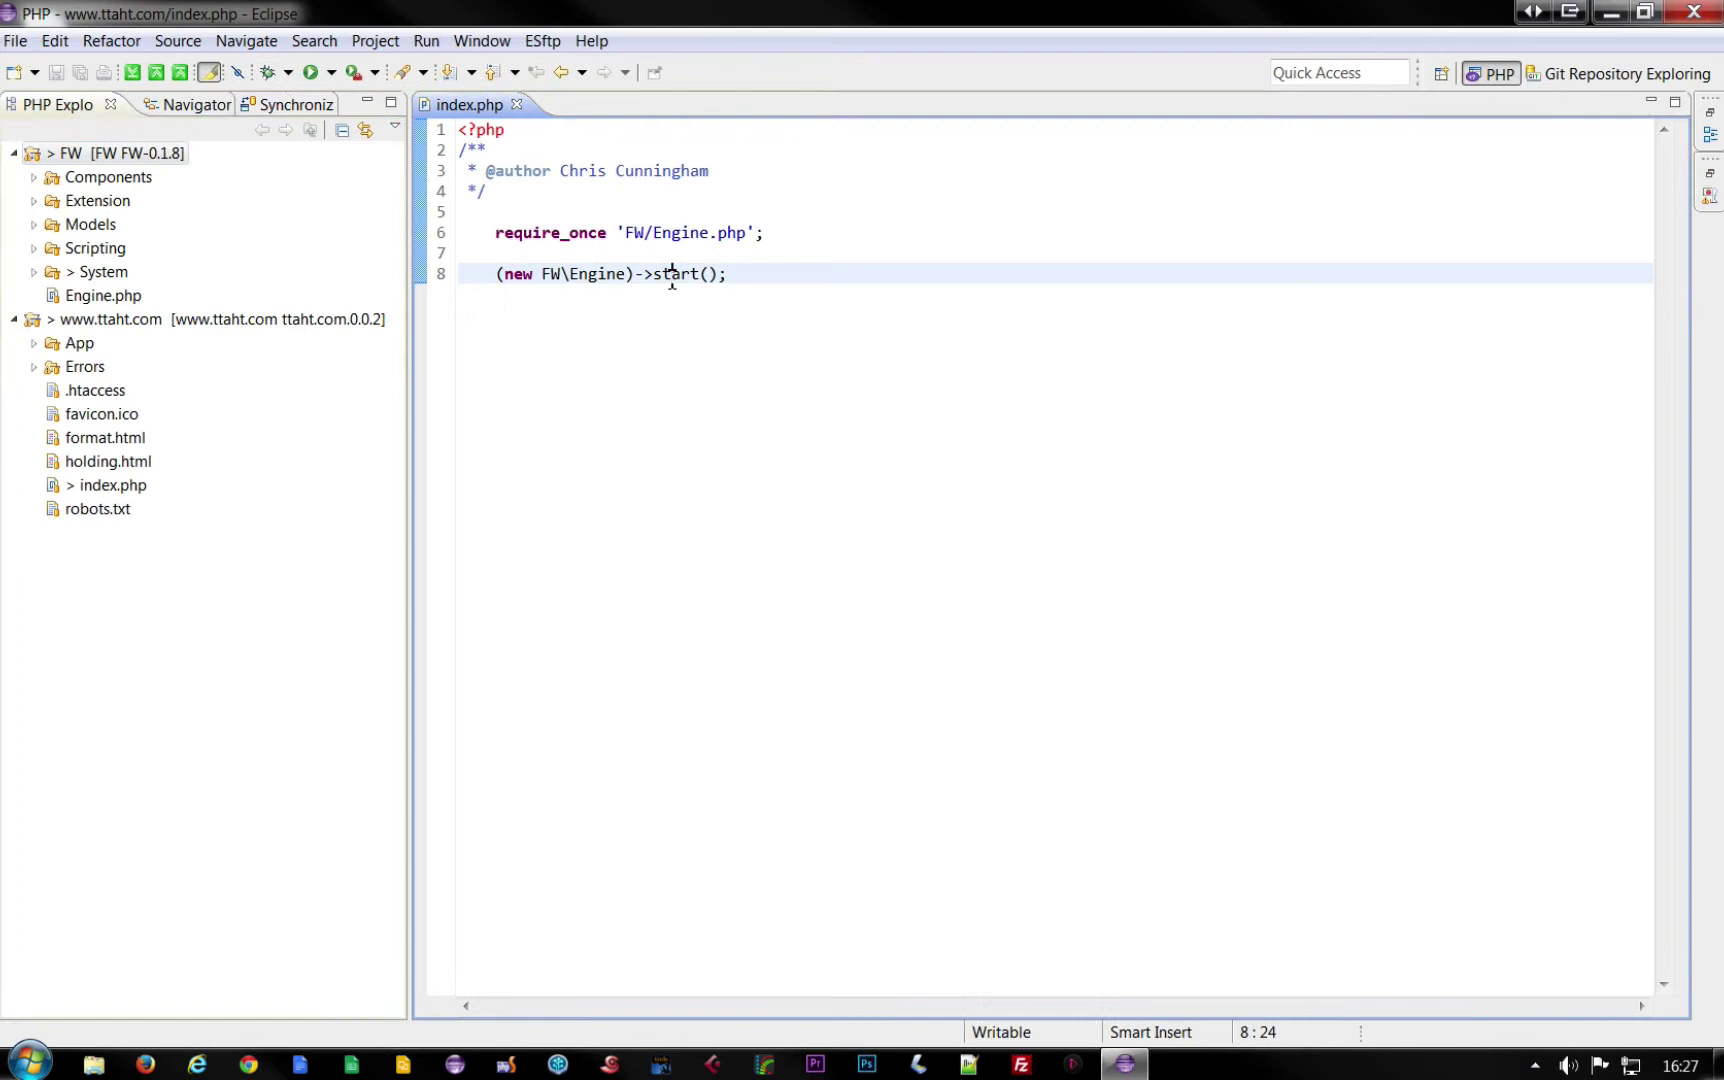
triple_click(670, 275)
double_click(588, 276)
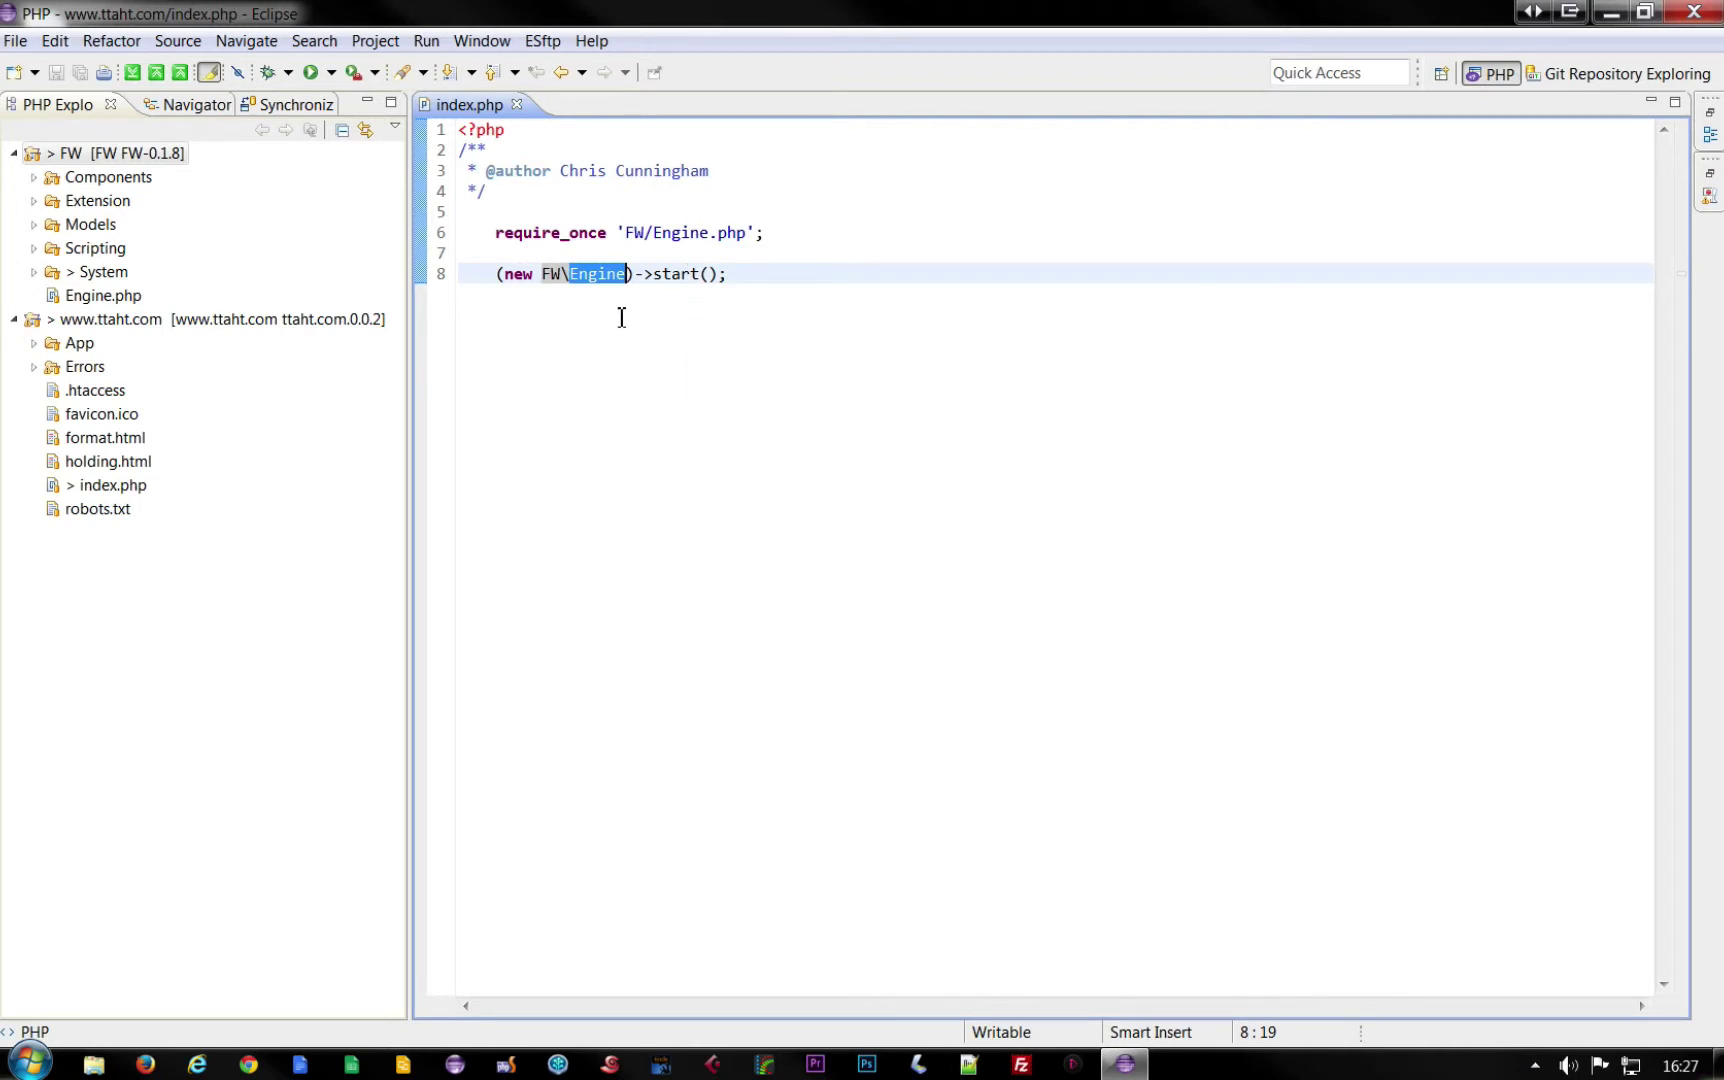
click(142, 321)
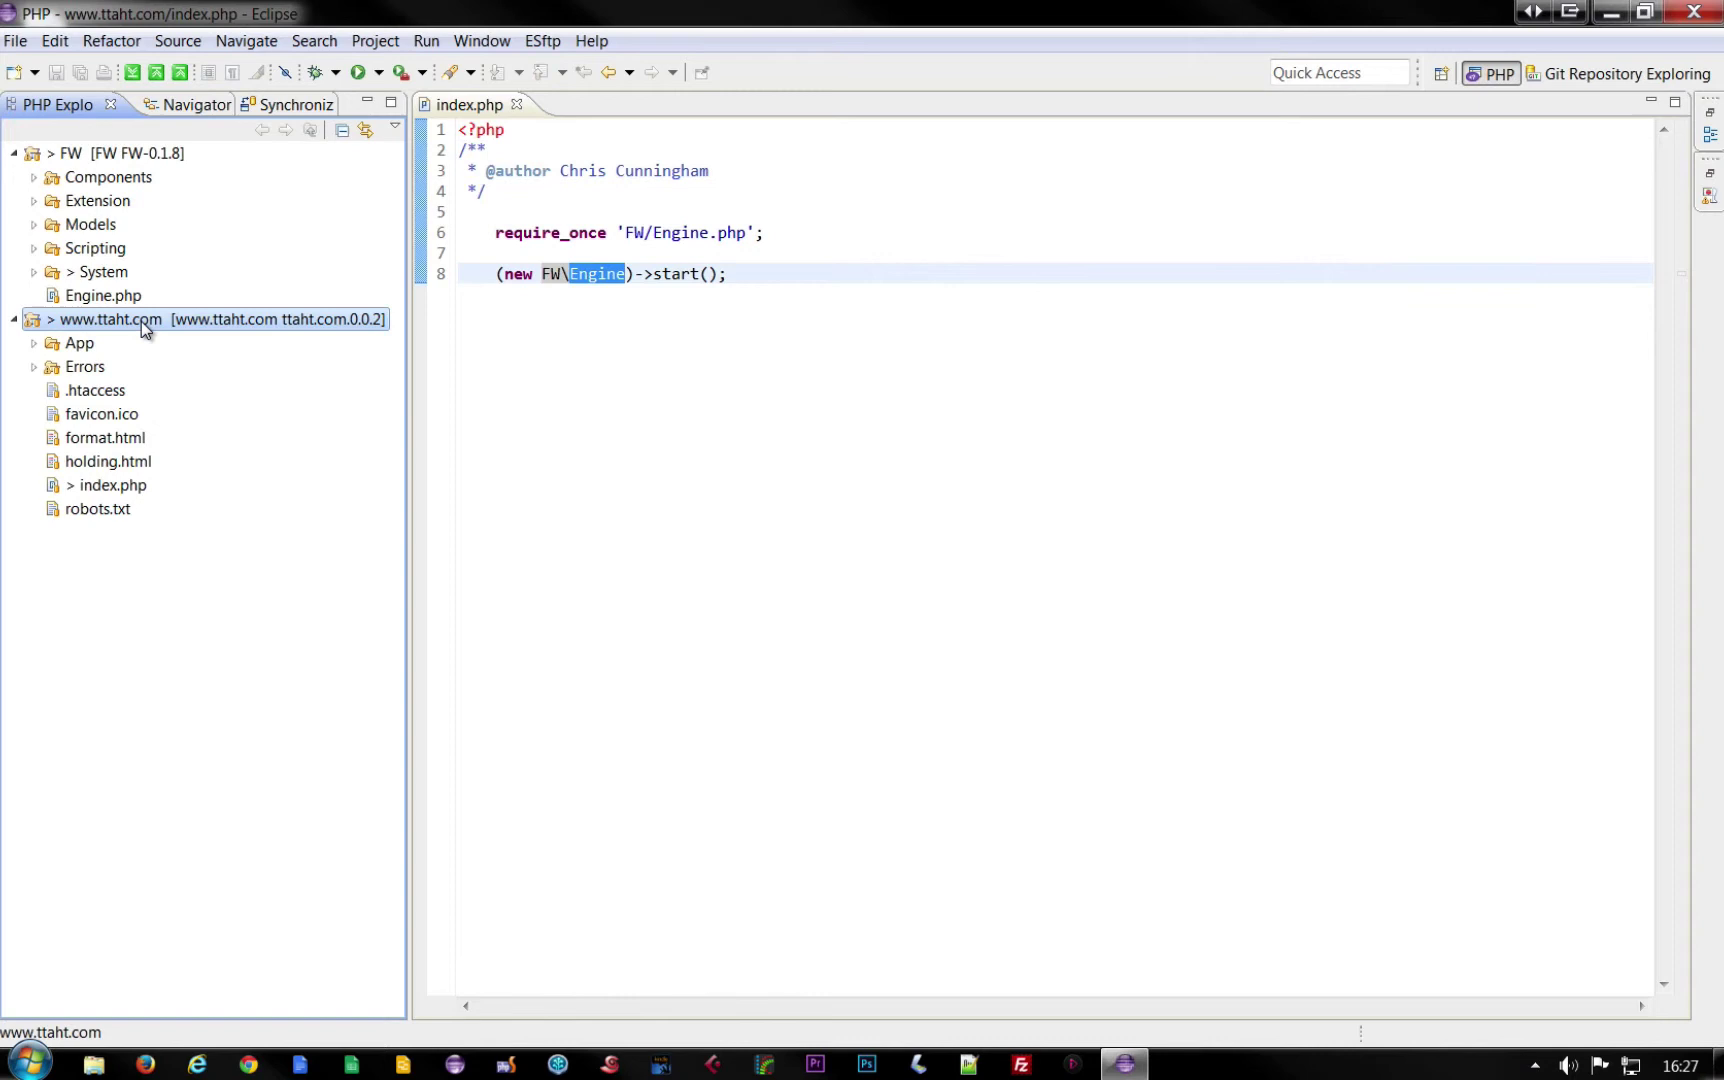
right_click(141, 321)
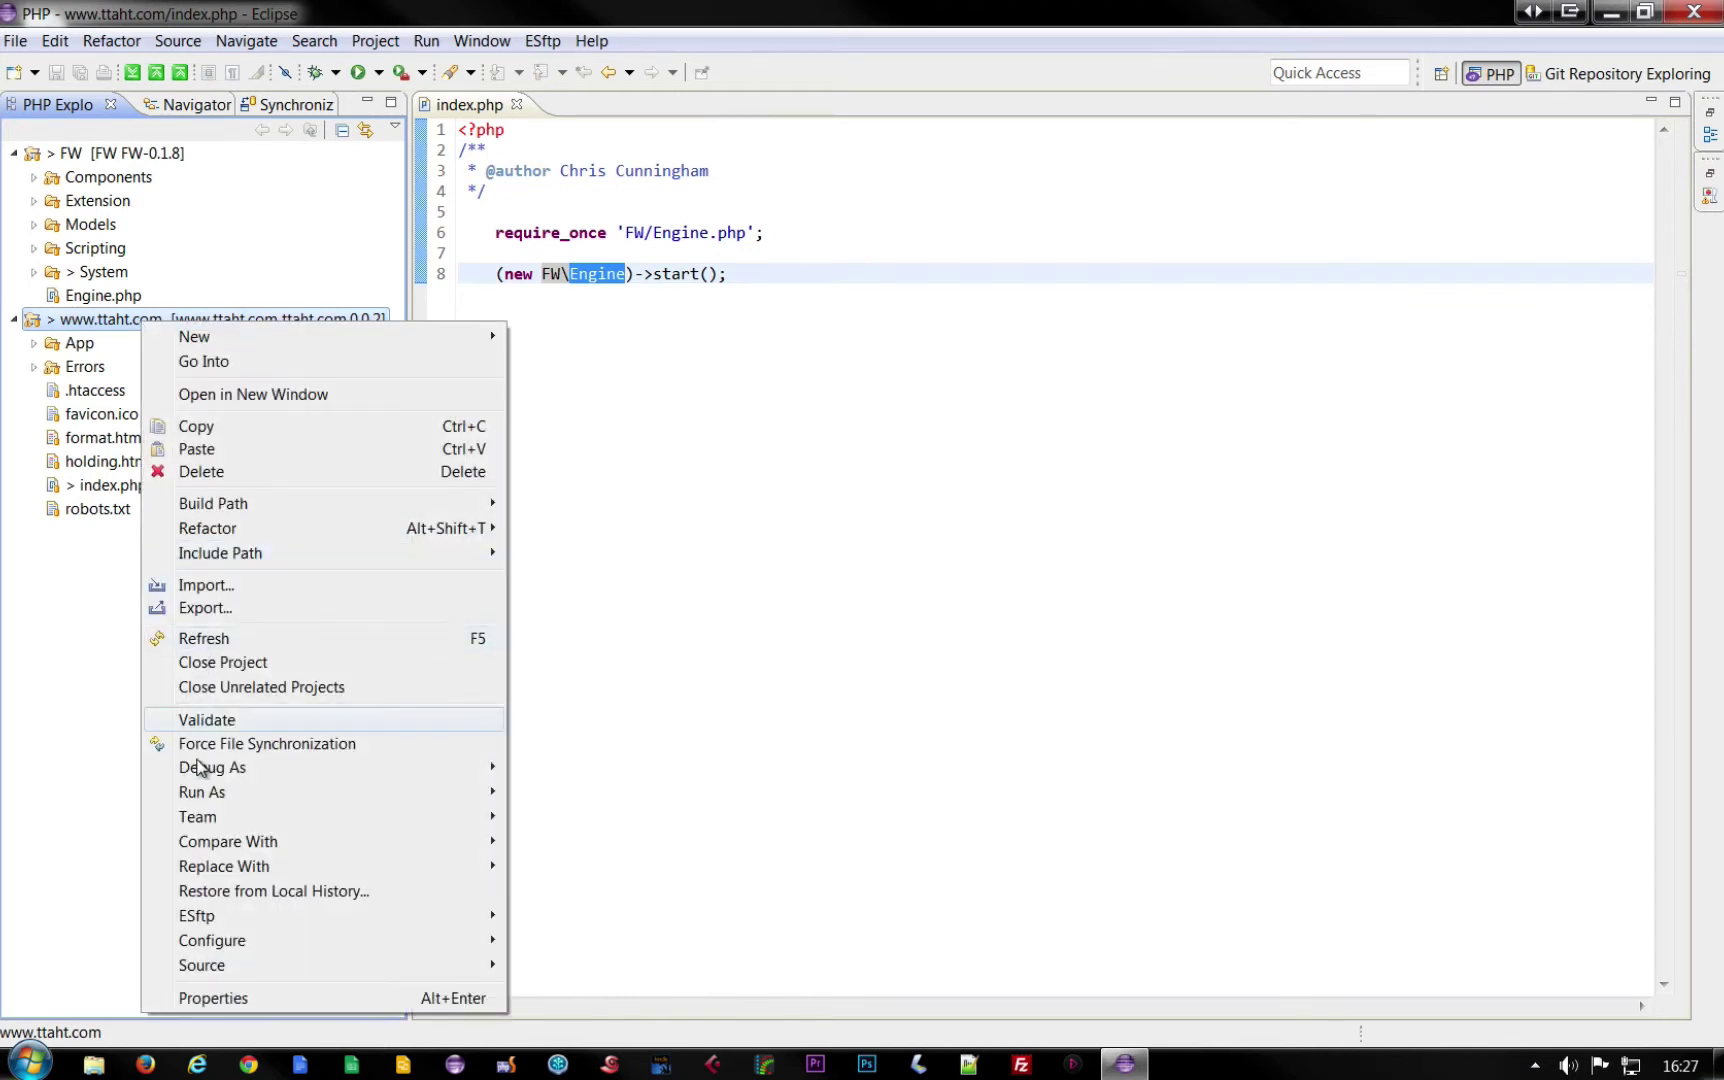
click(203, 999)
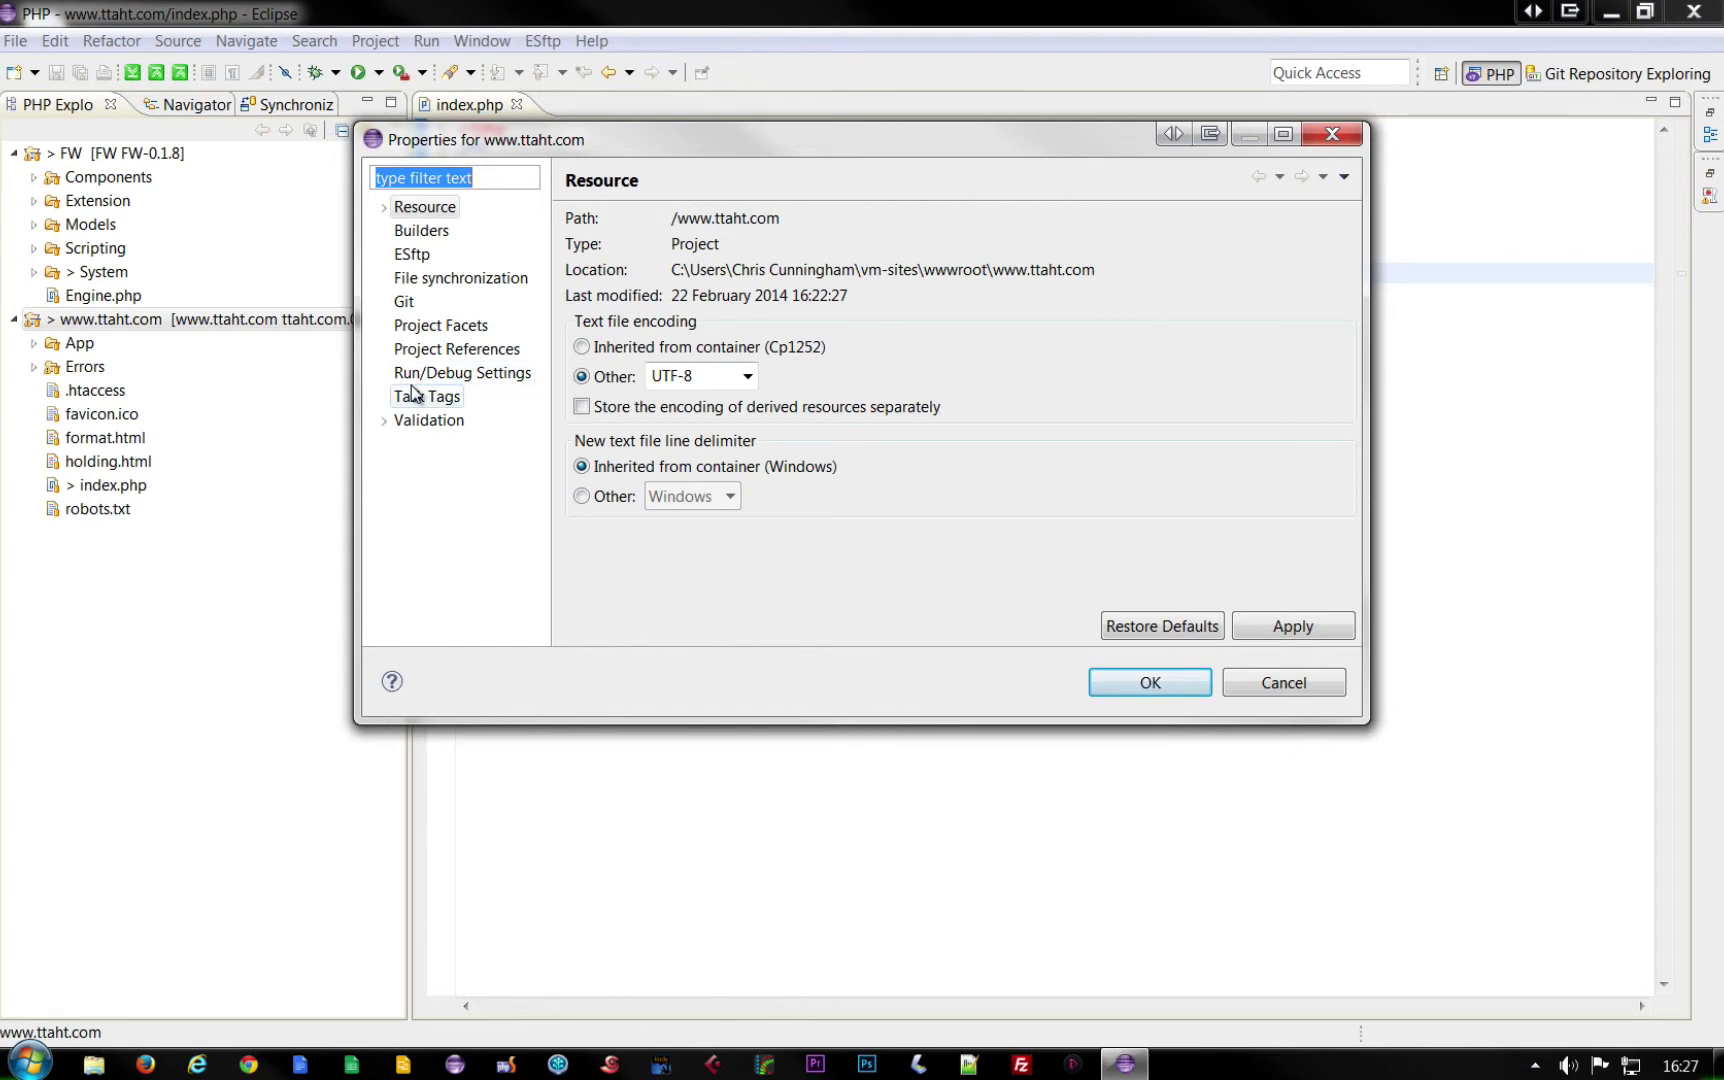
click(1194, 683)
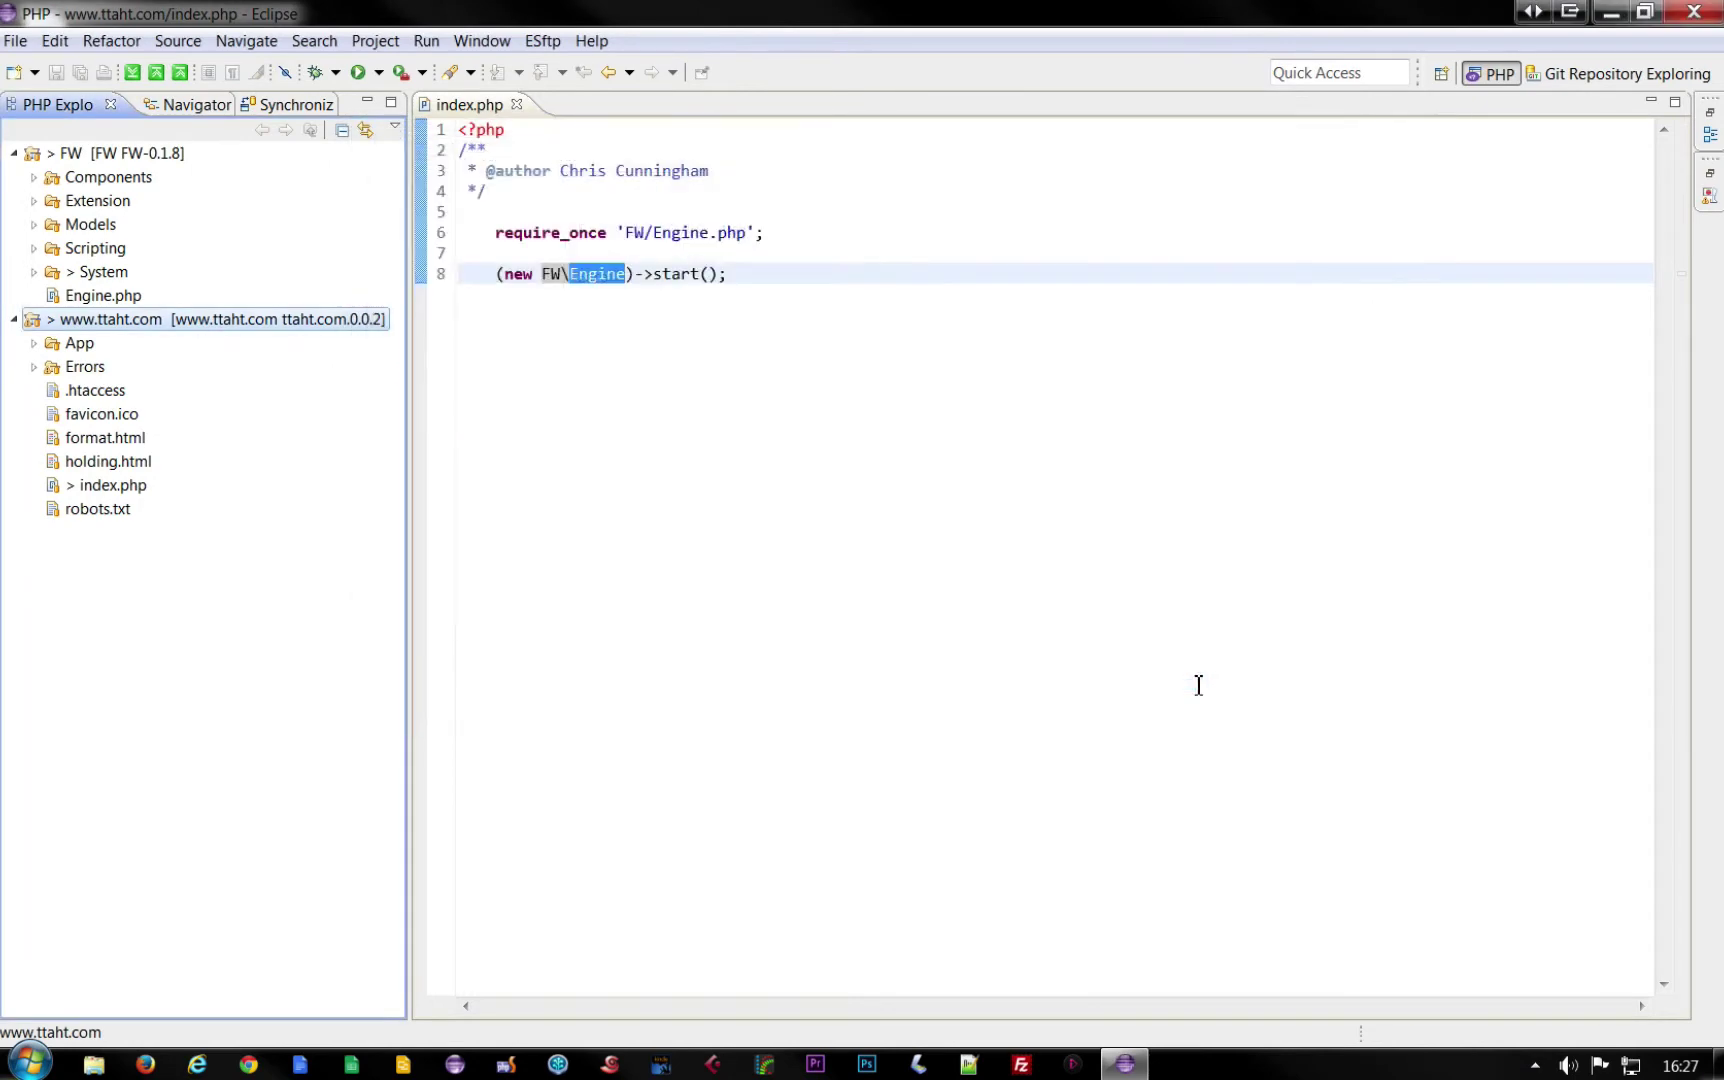
right_click(126, 327)
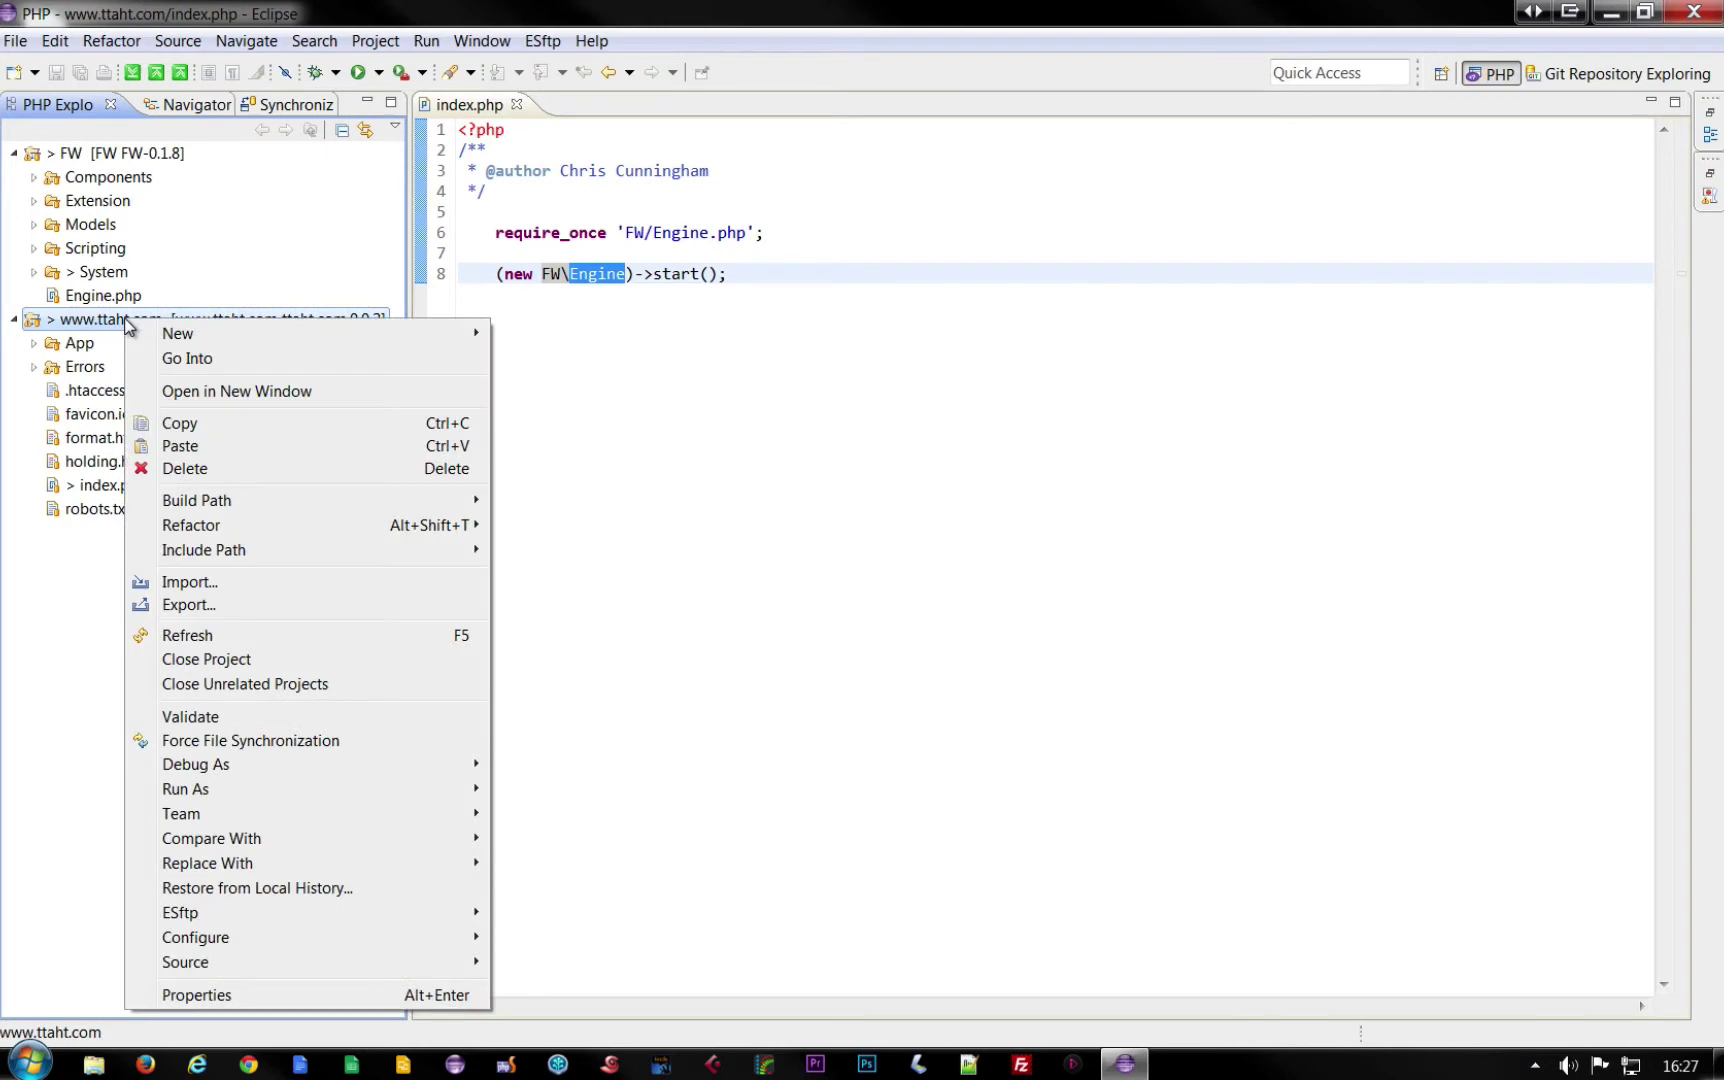
click(227, 999)
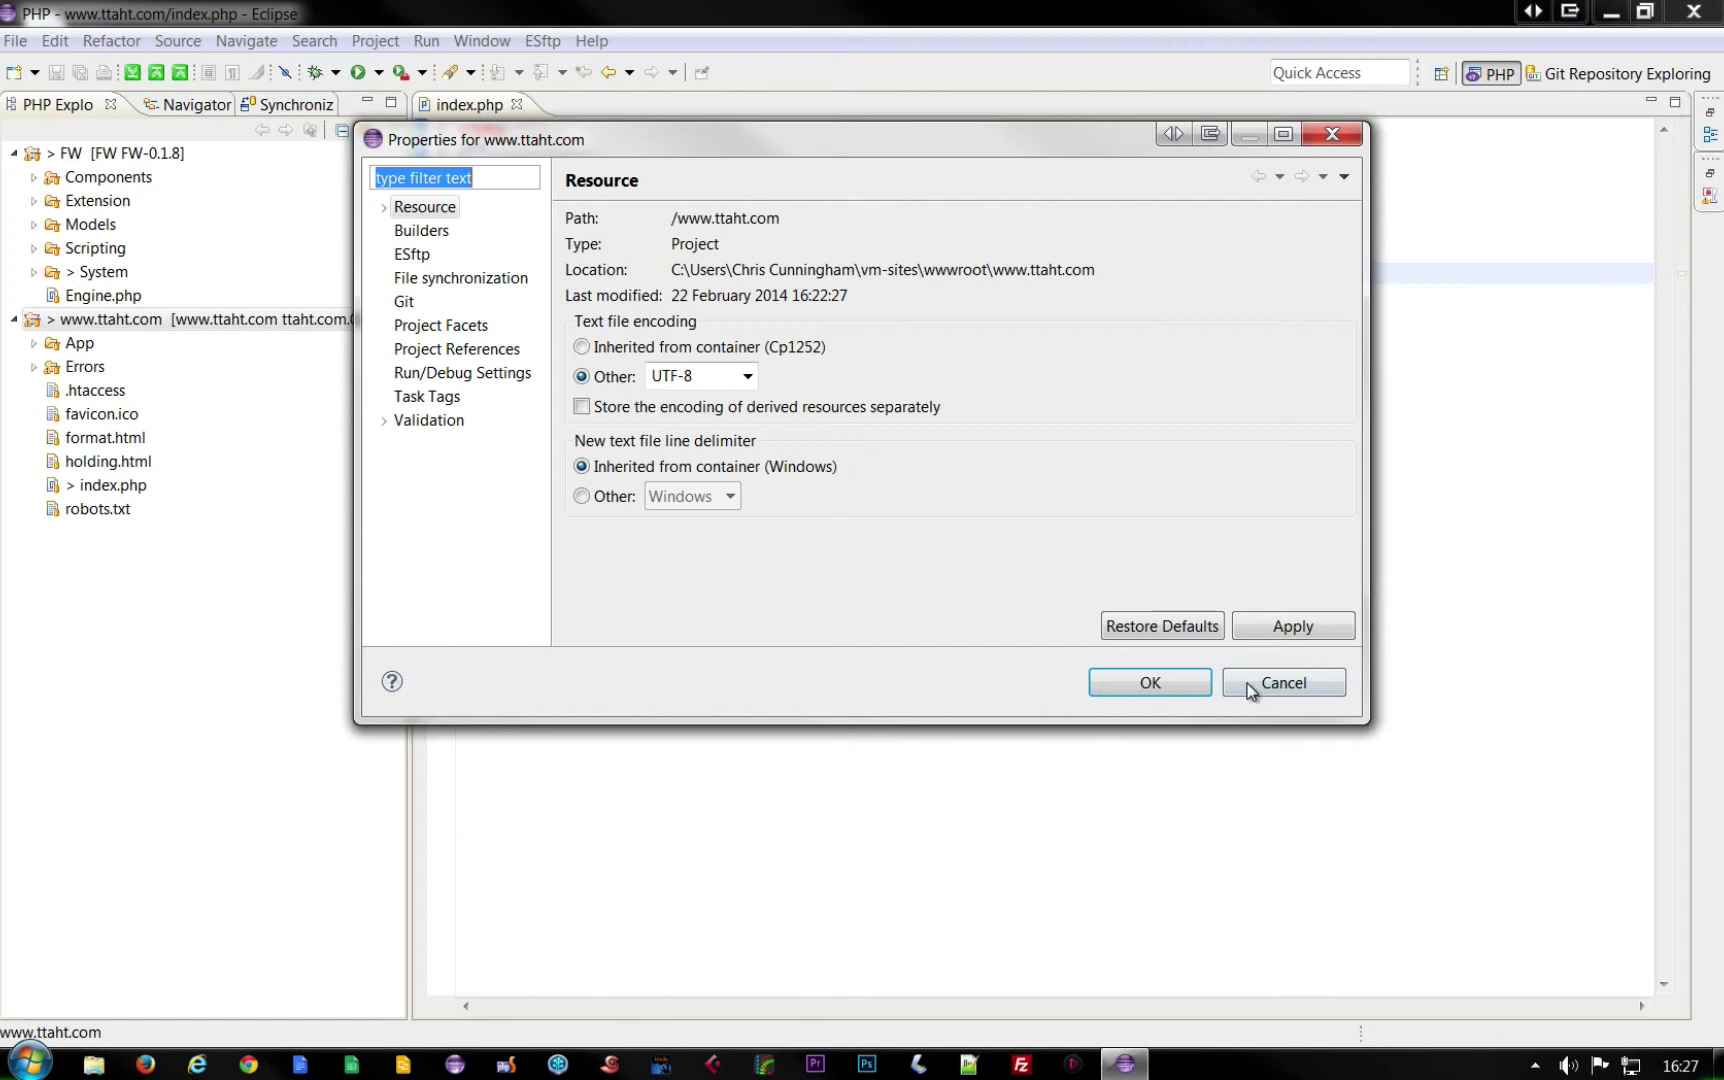
click(1247, 683)
right_click(247, 324)
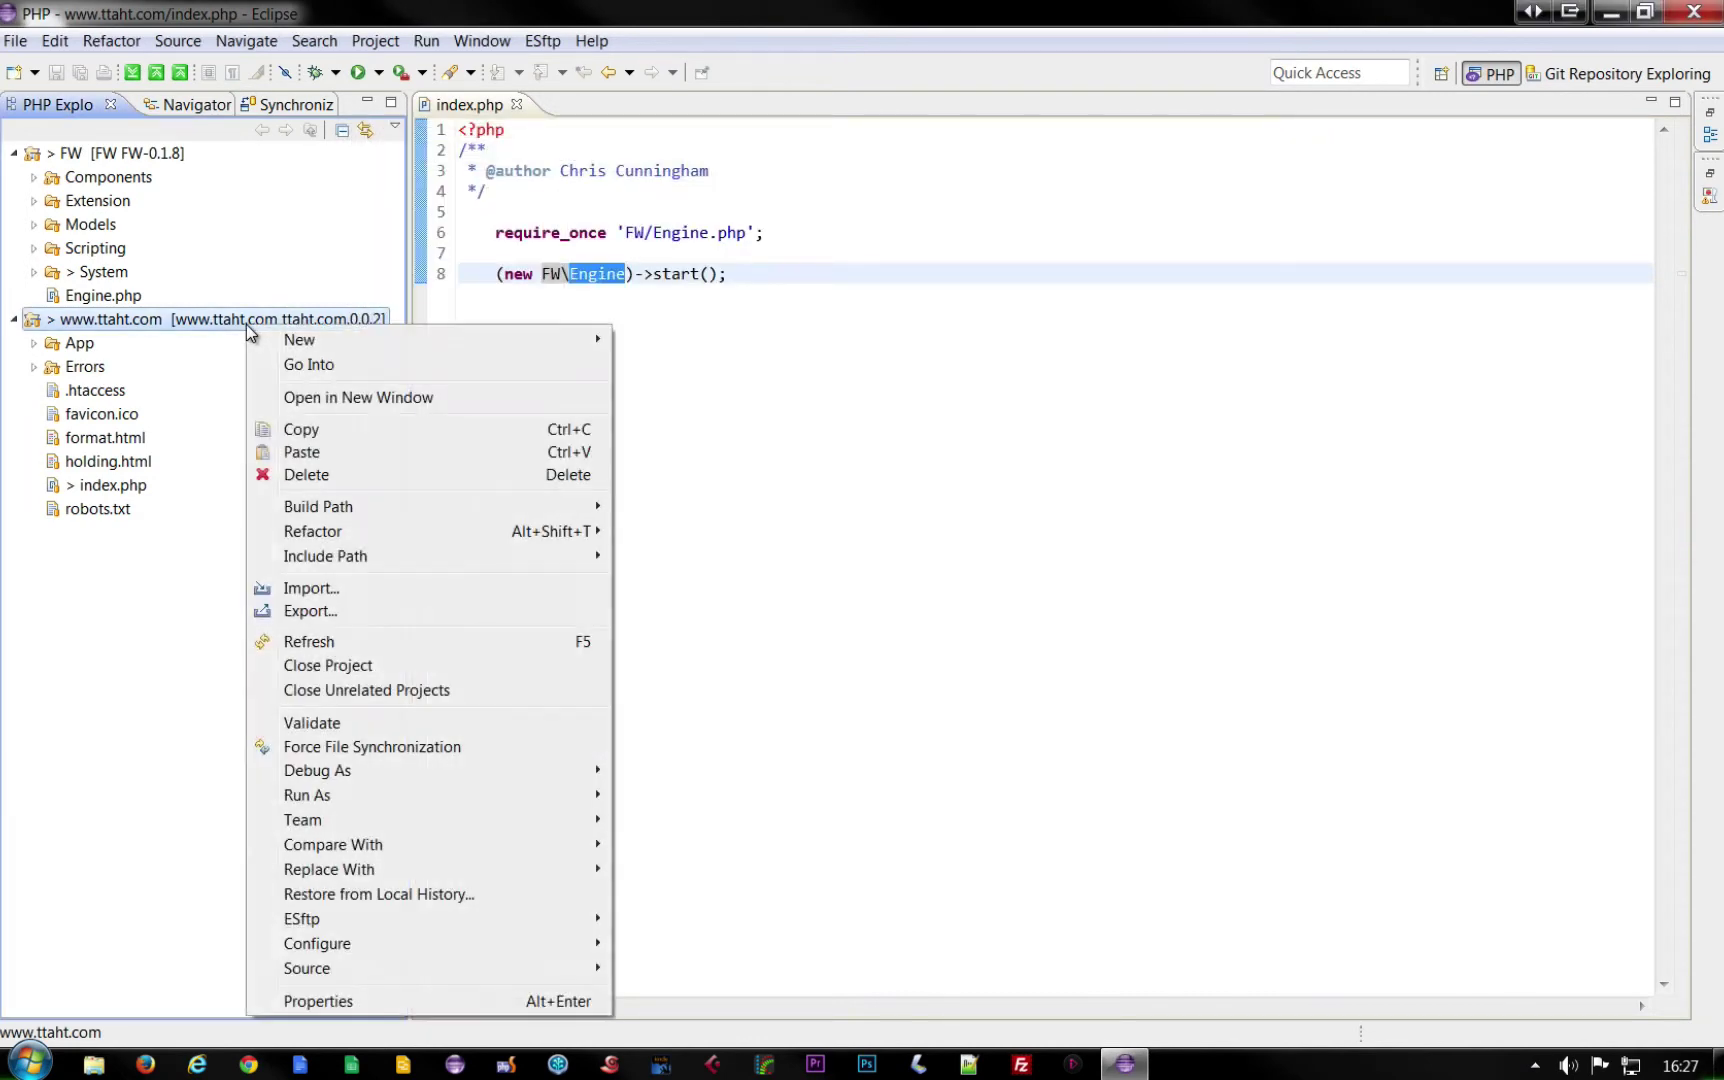
mouse_move(317, 944)
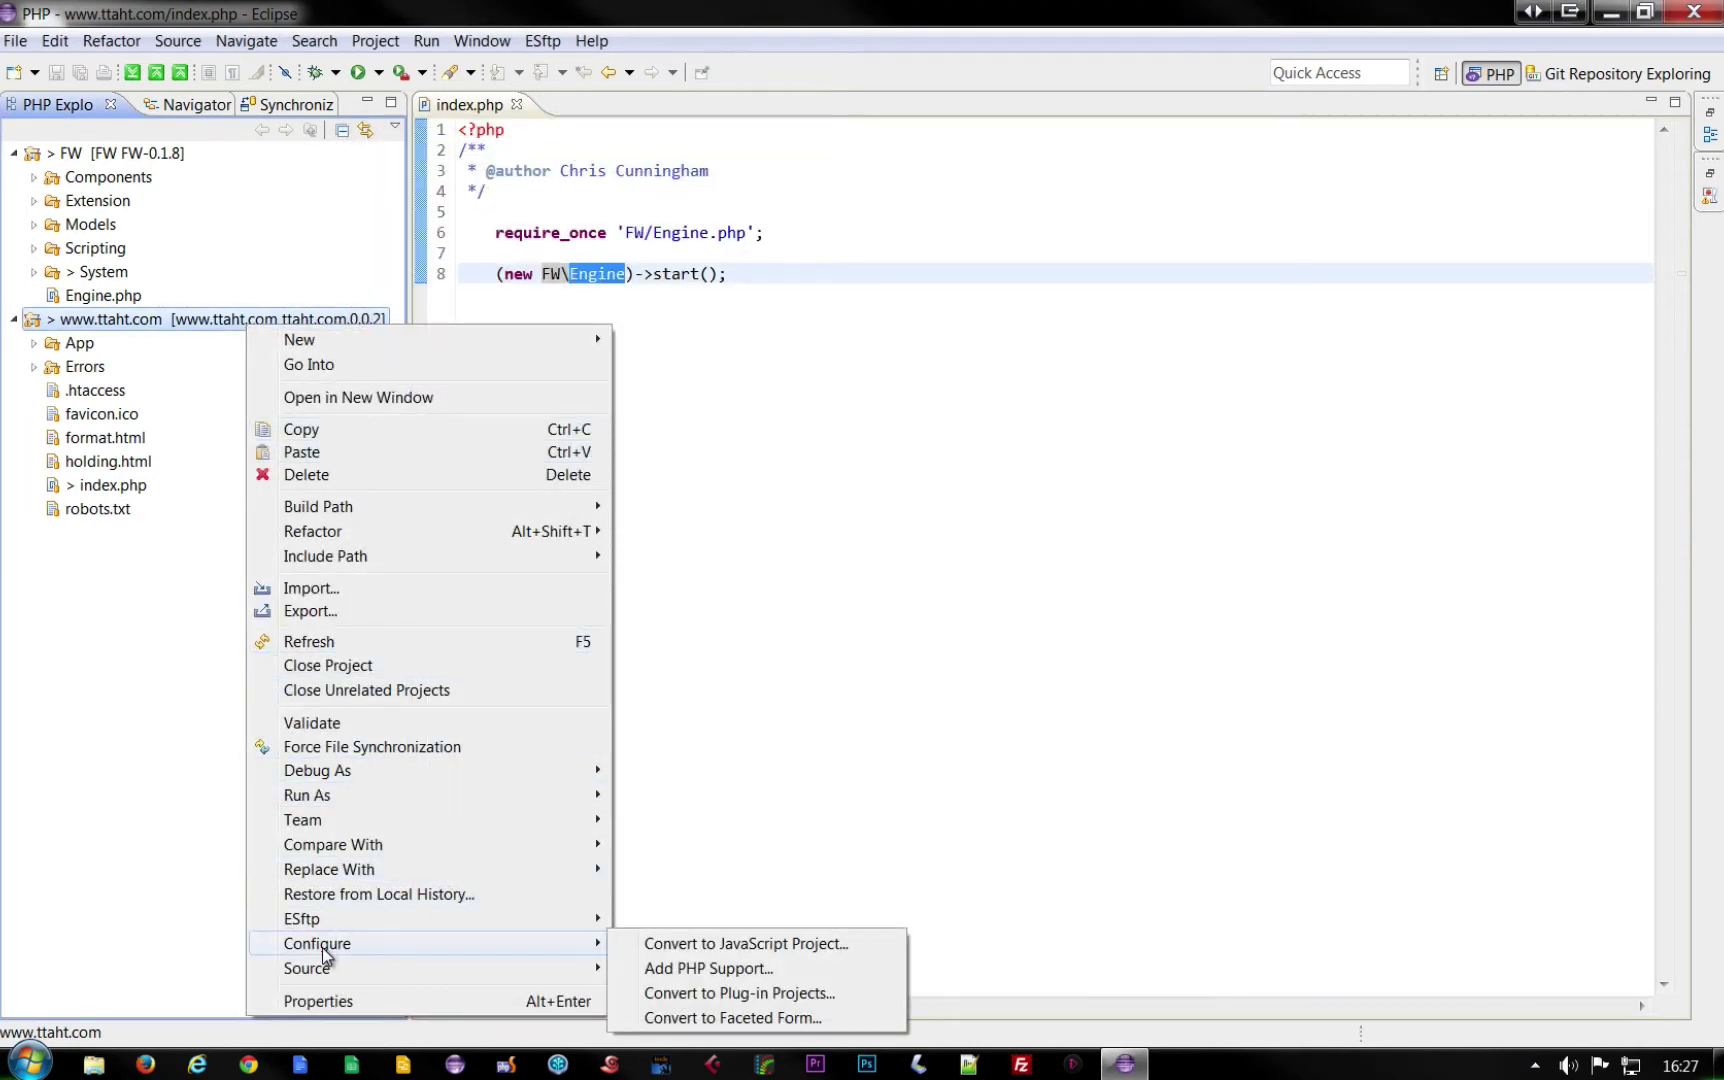
click(727, 970)
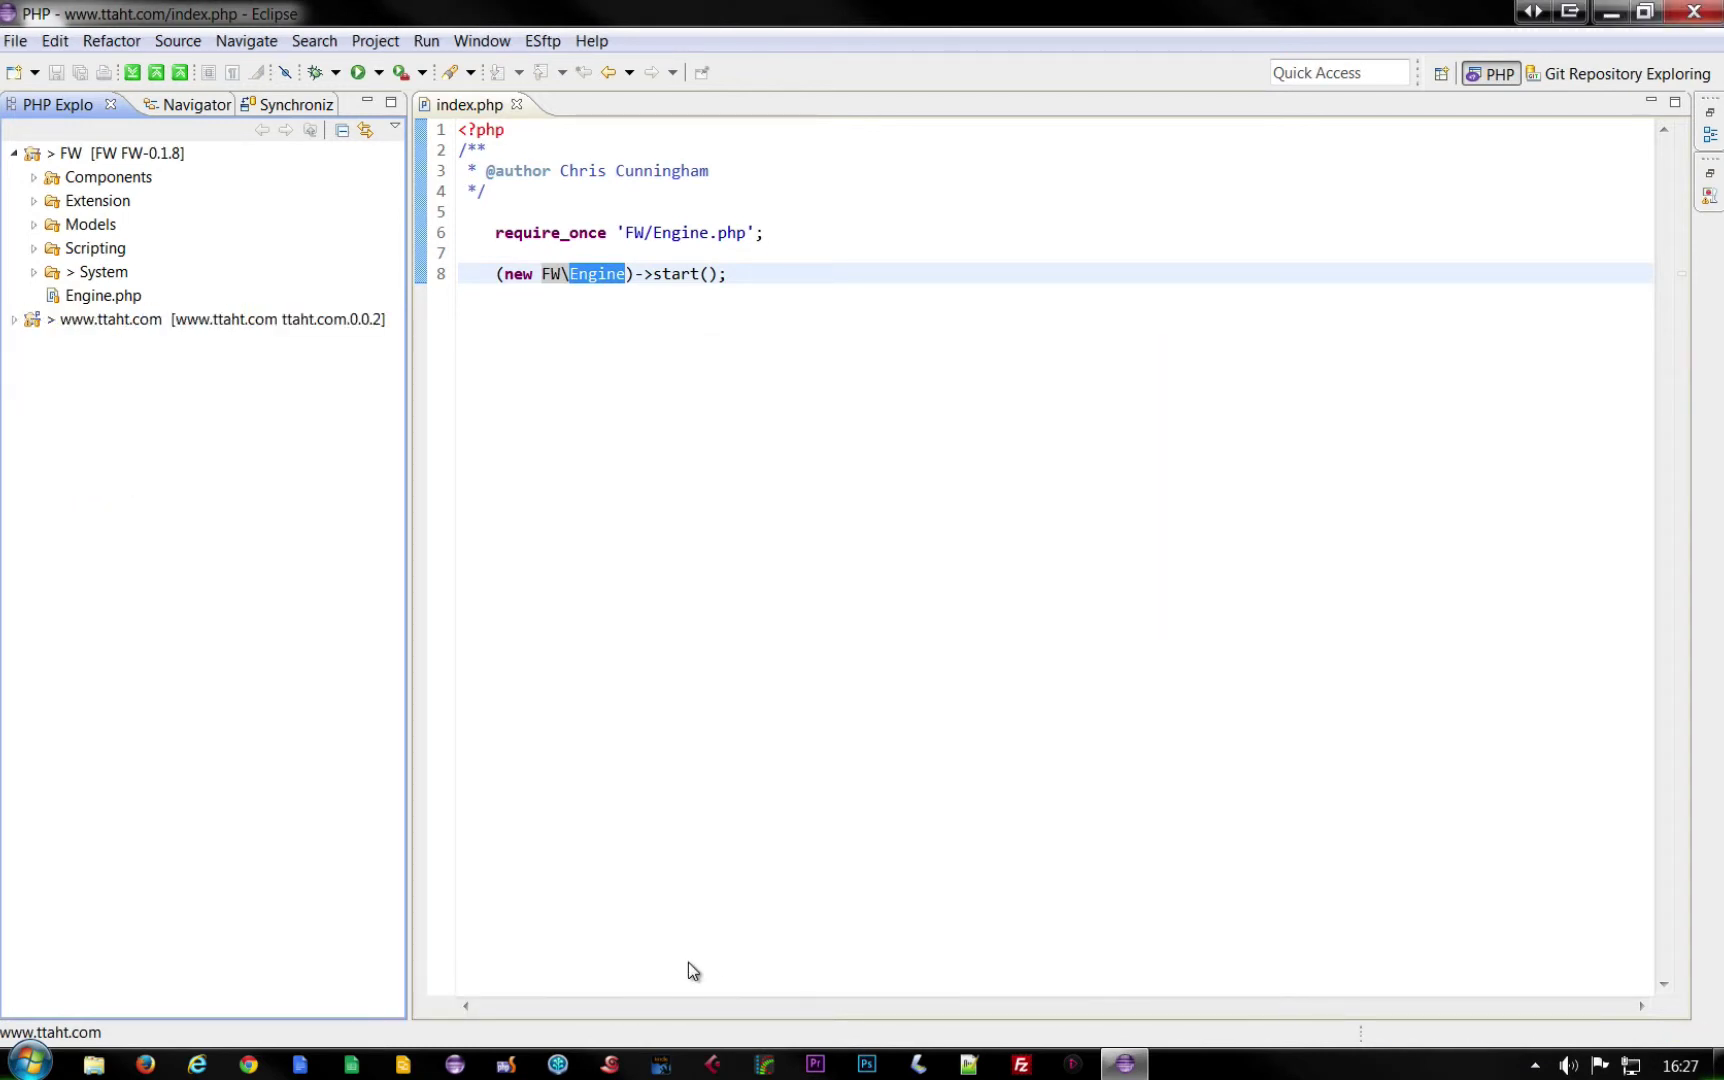
click(113, 155)
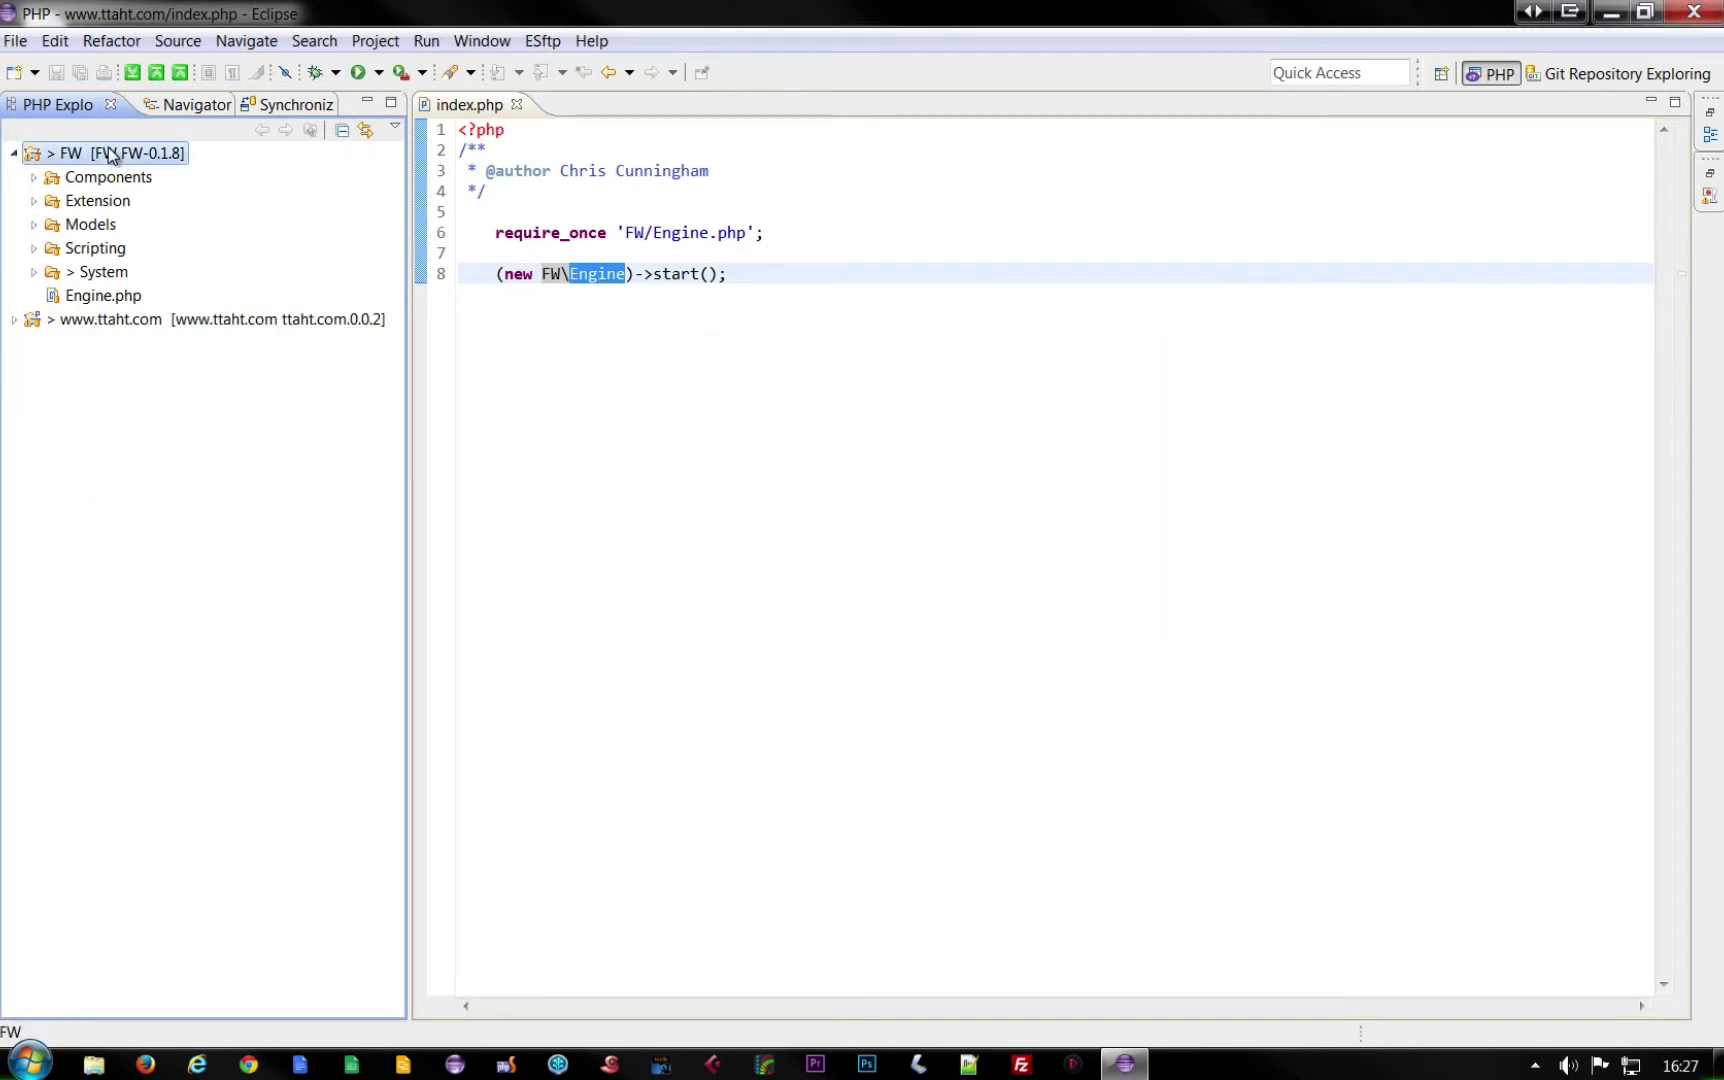
right_click(112, 155)
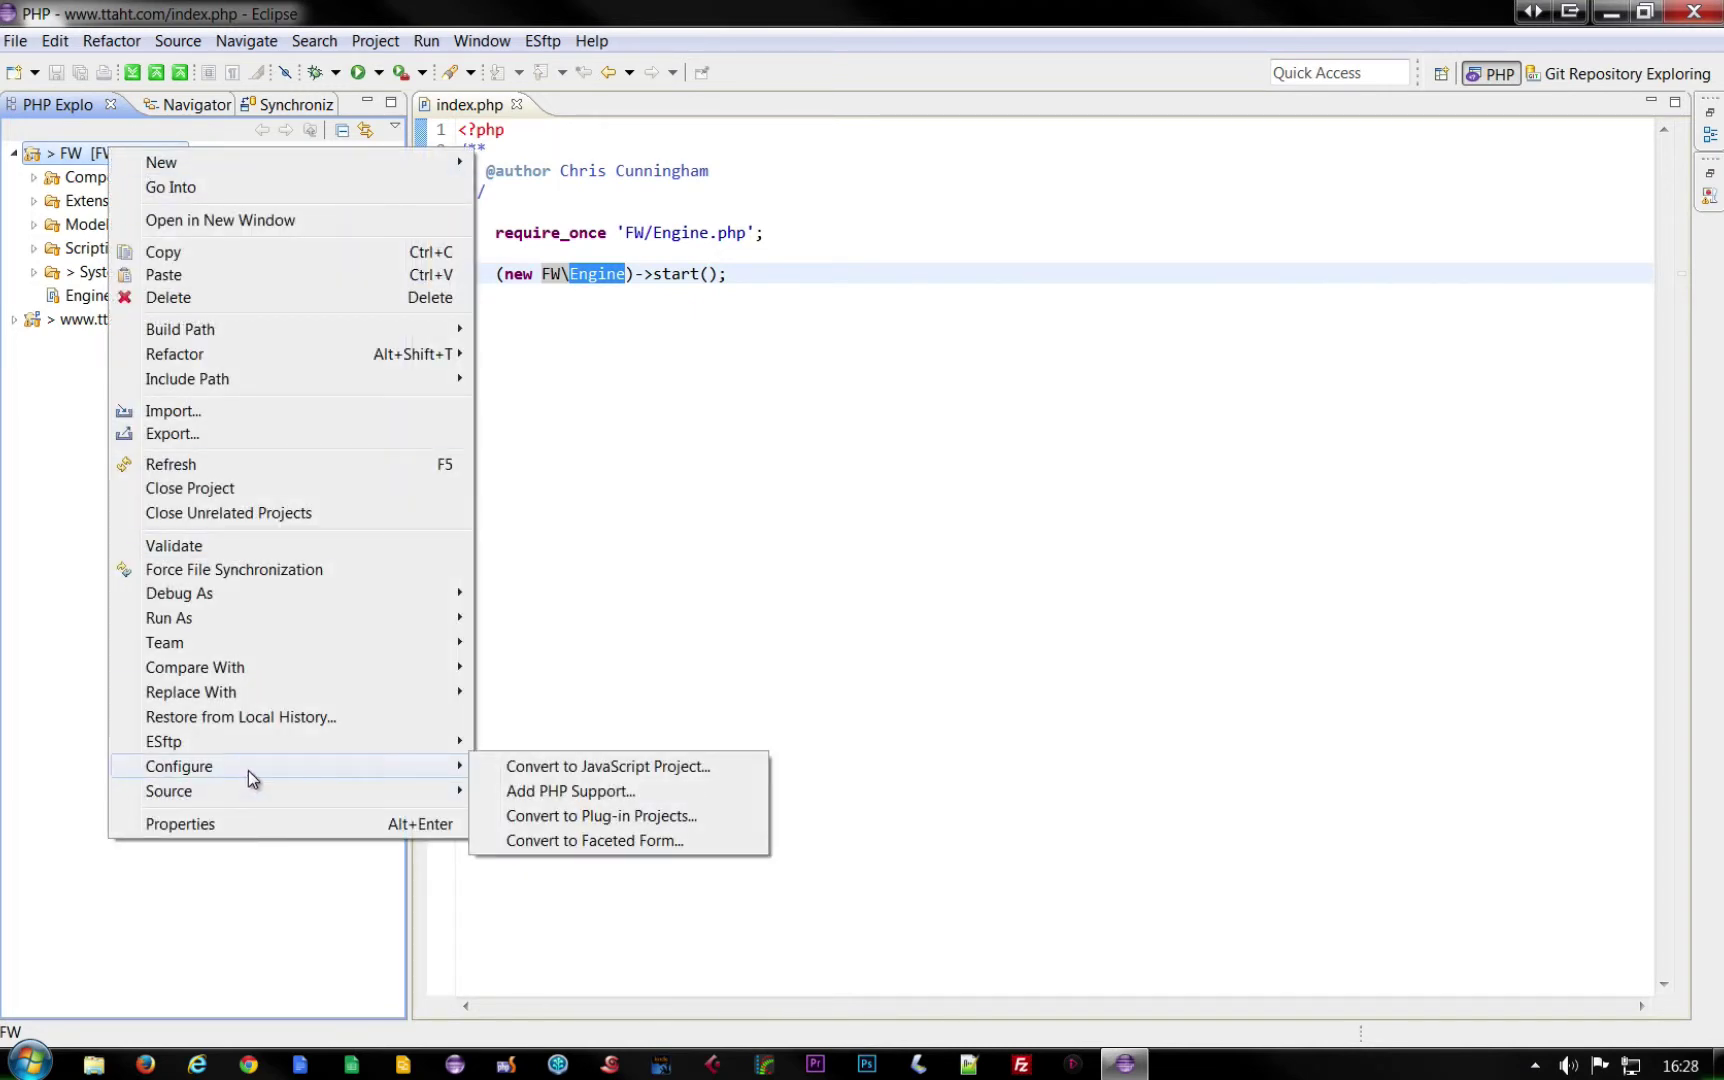
mouse_move(179, 767)
click(606, 797)
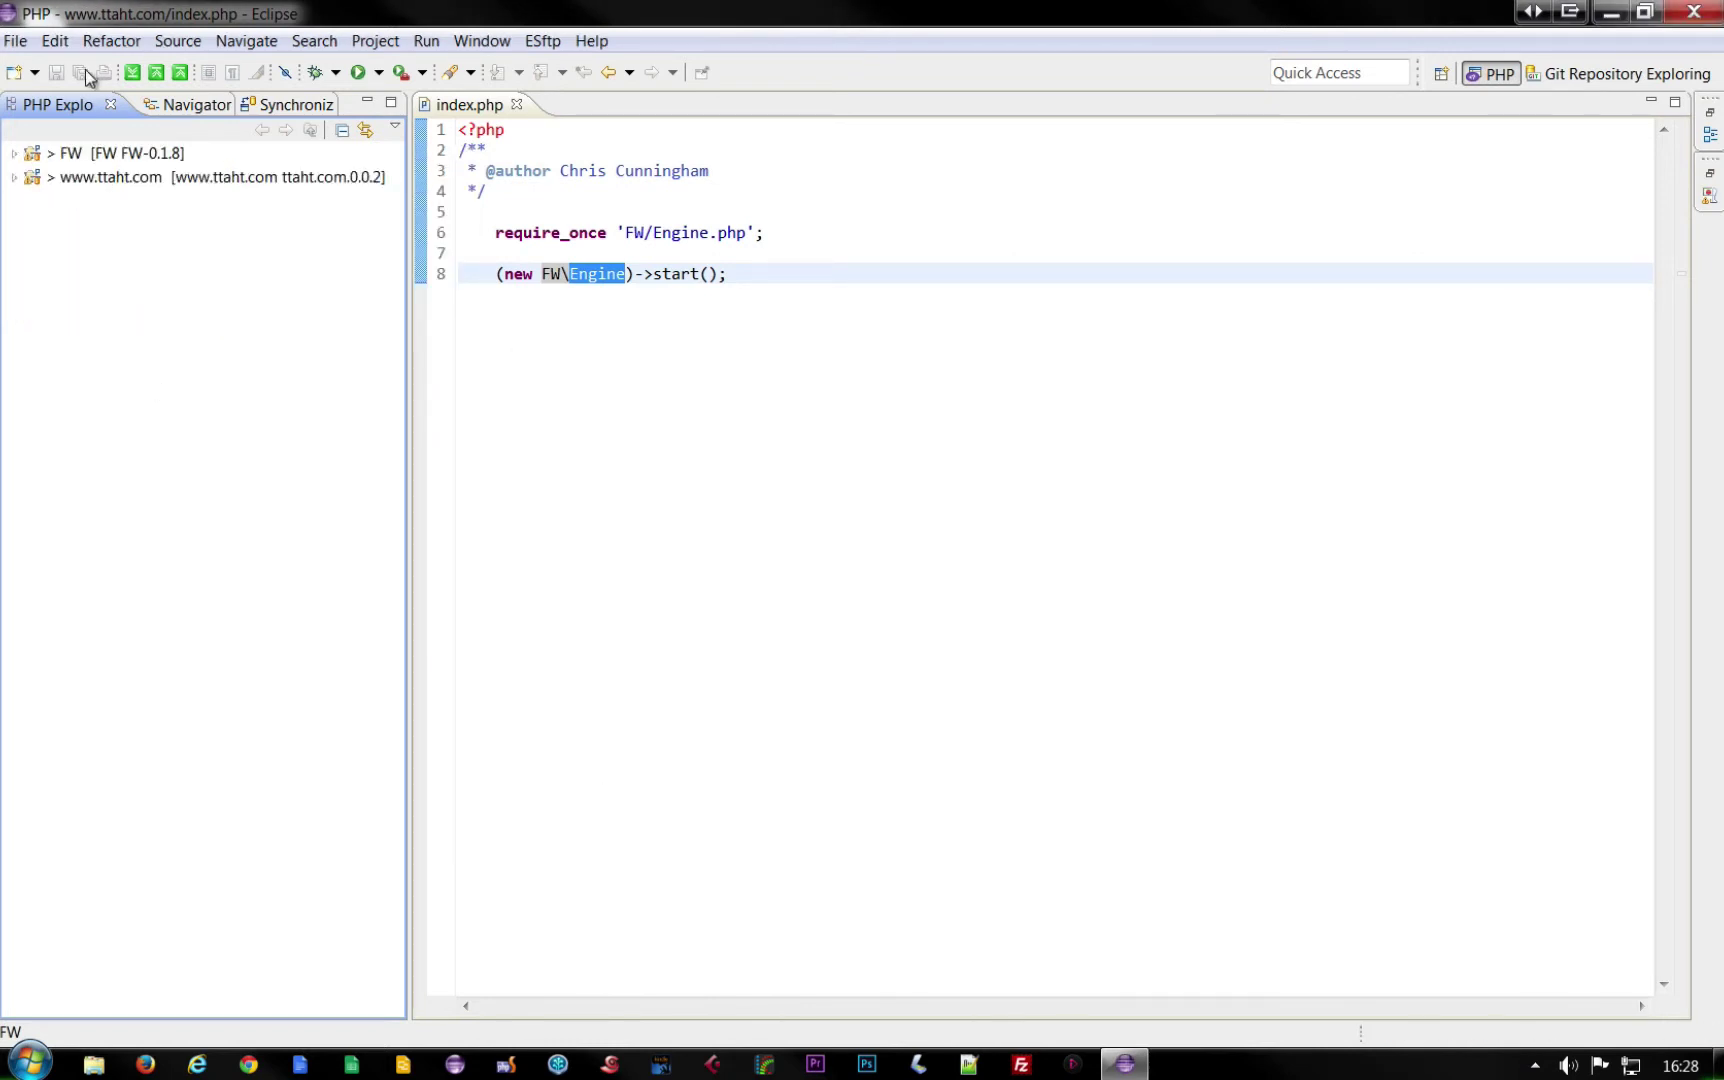
click(127, 185)
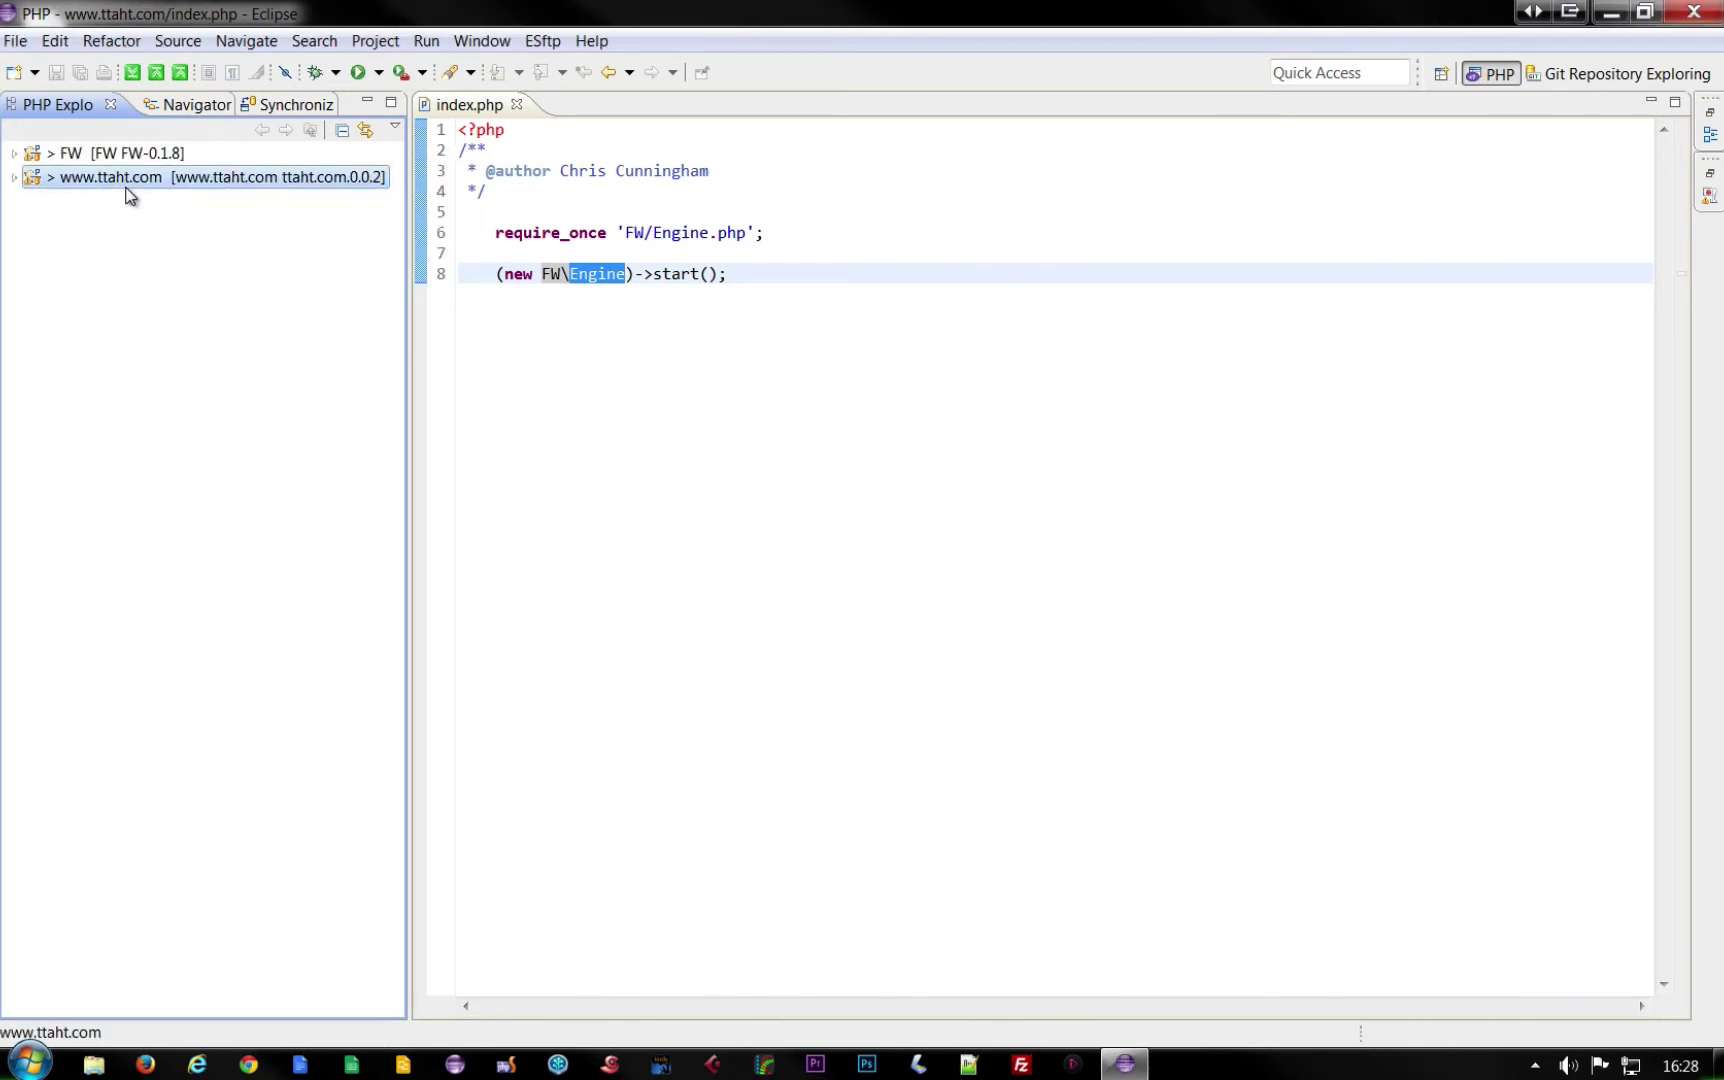
right_click(127, 190)
click(207, 892)
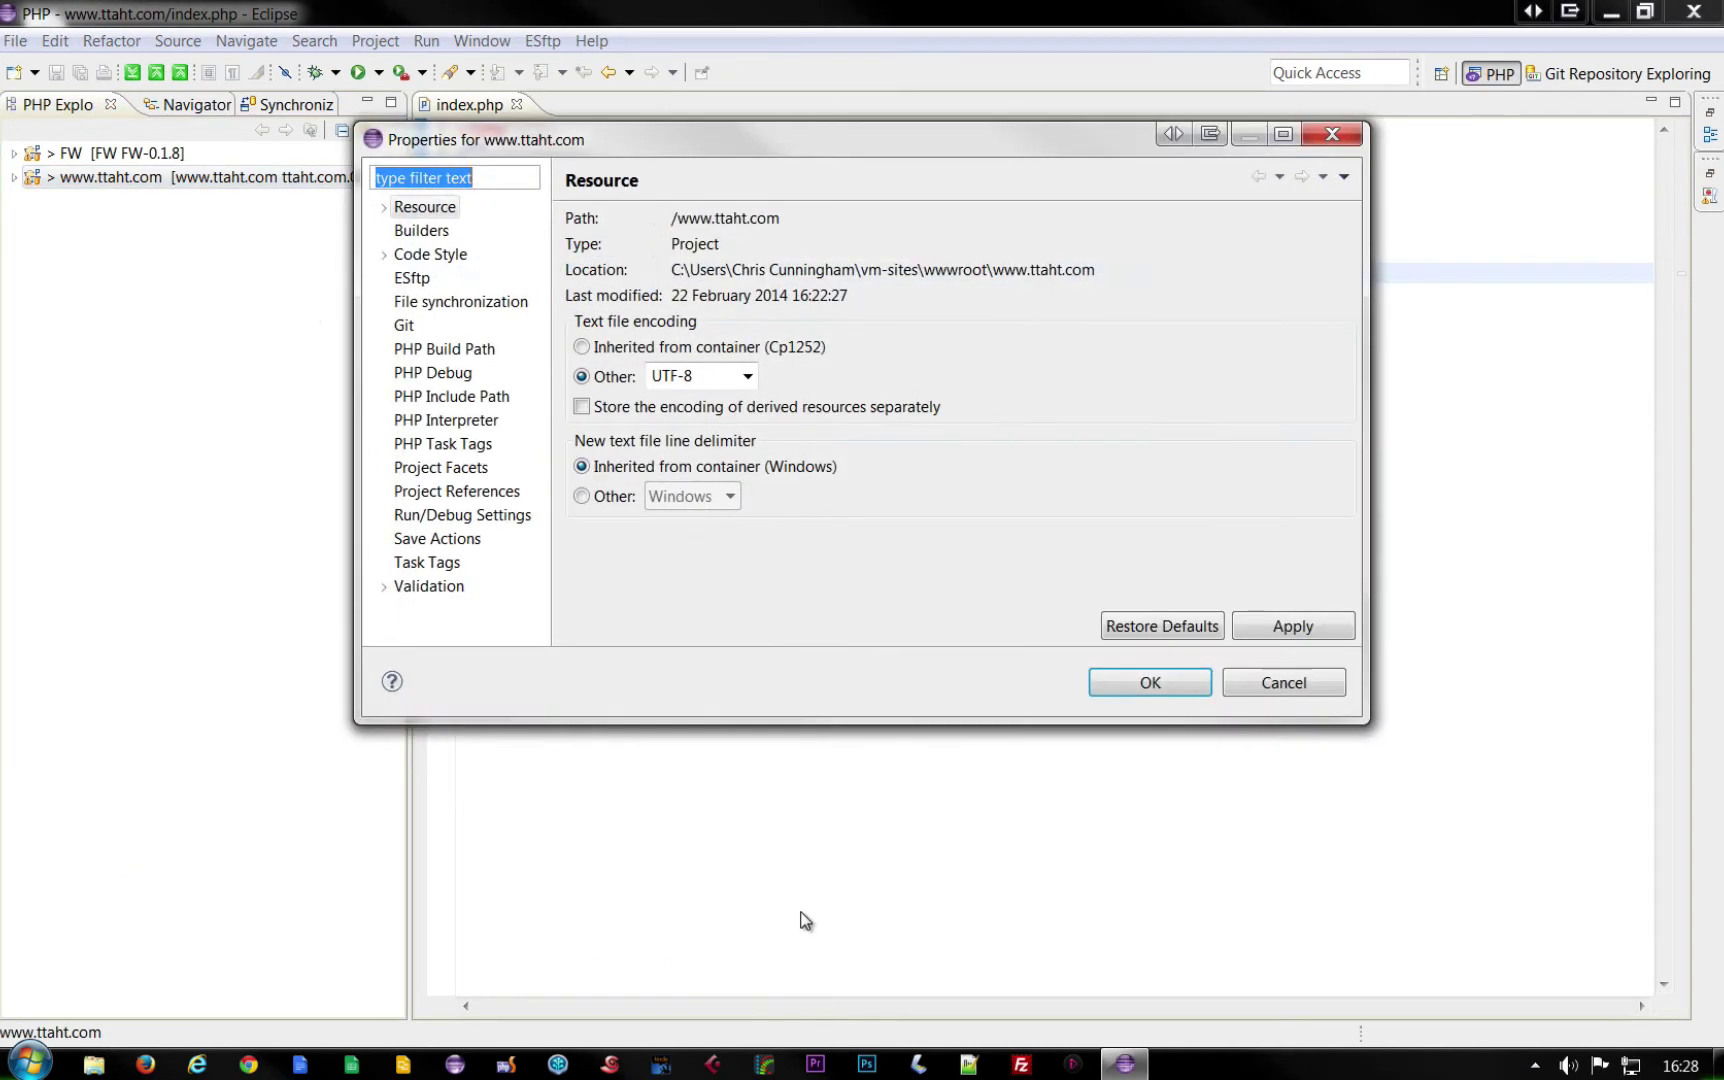
click(450, 399)
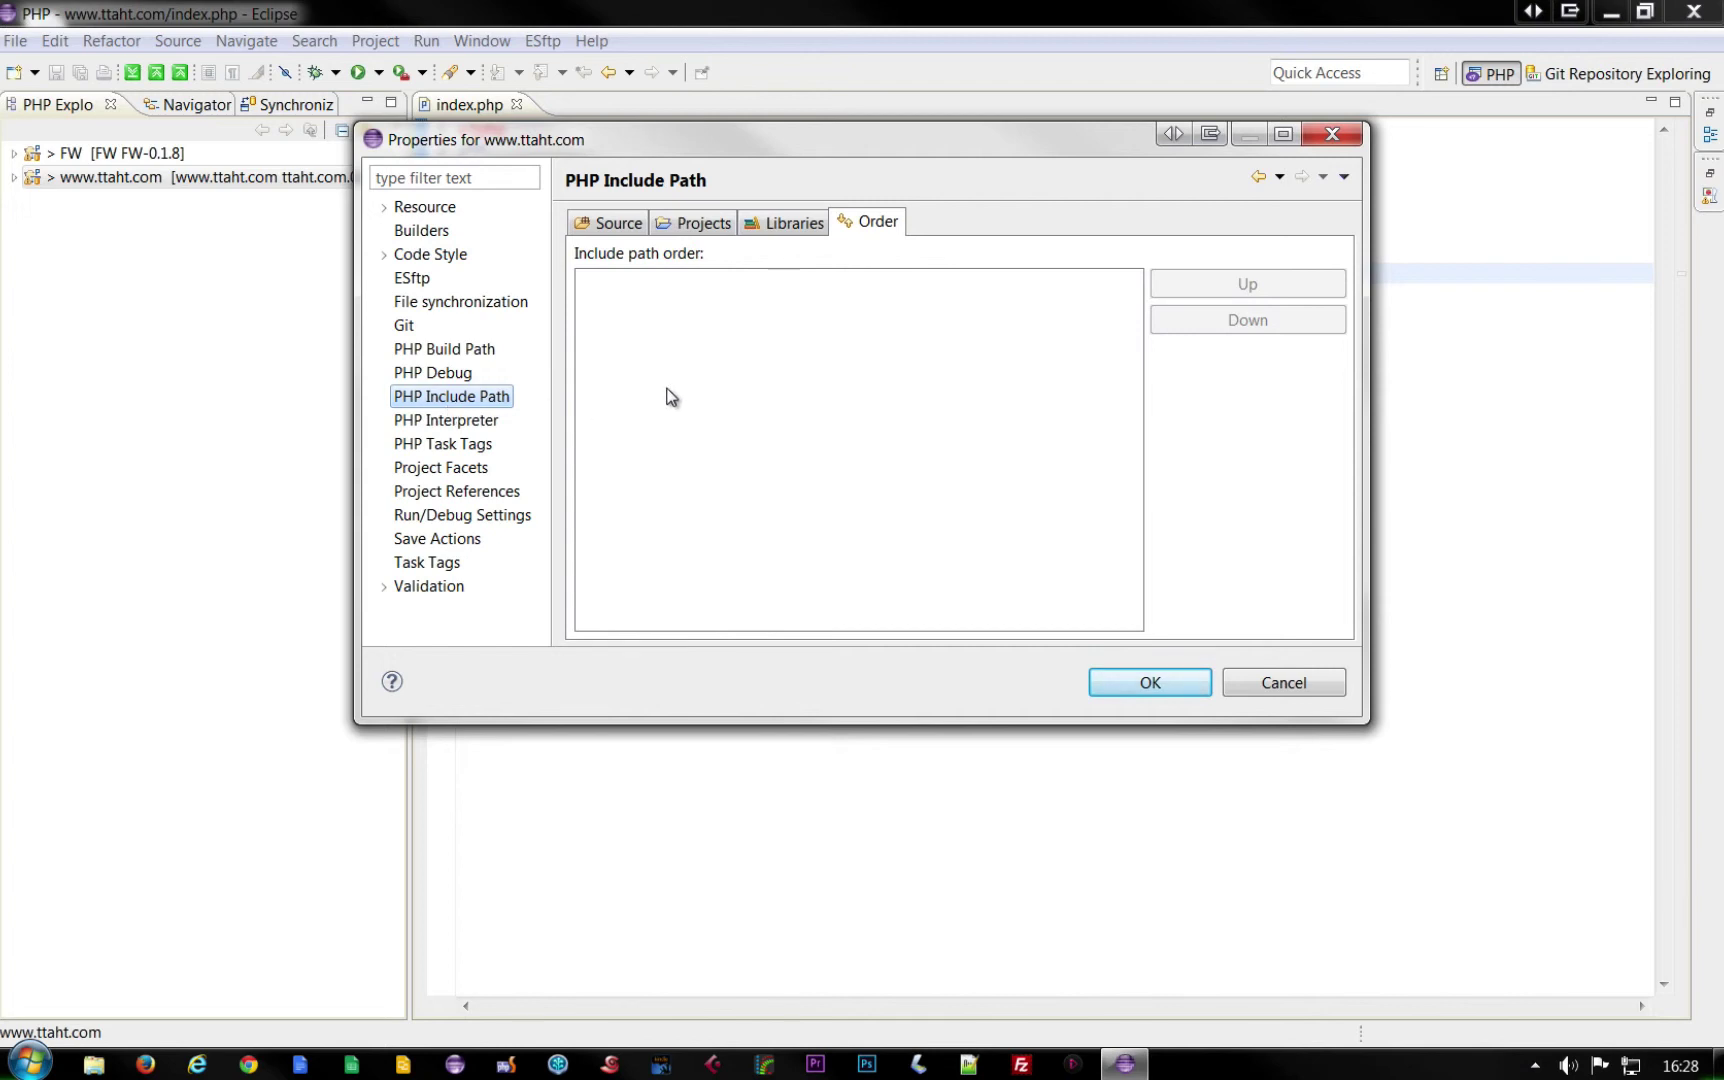
click(699, 227)
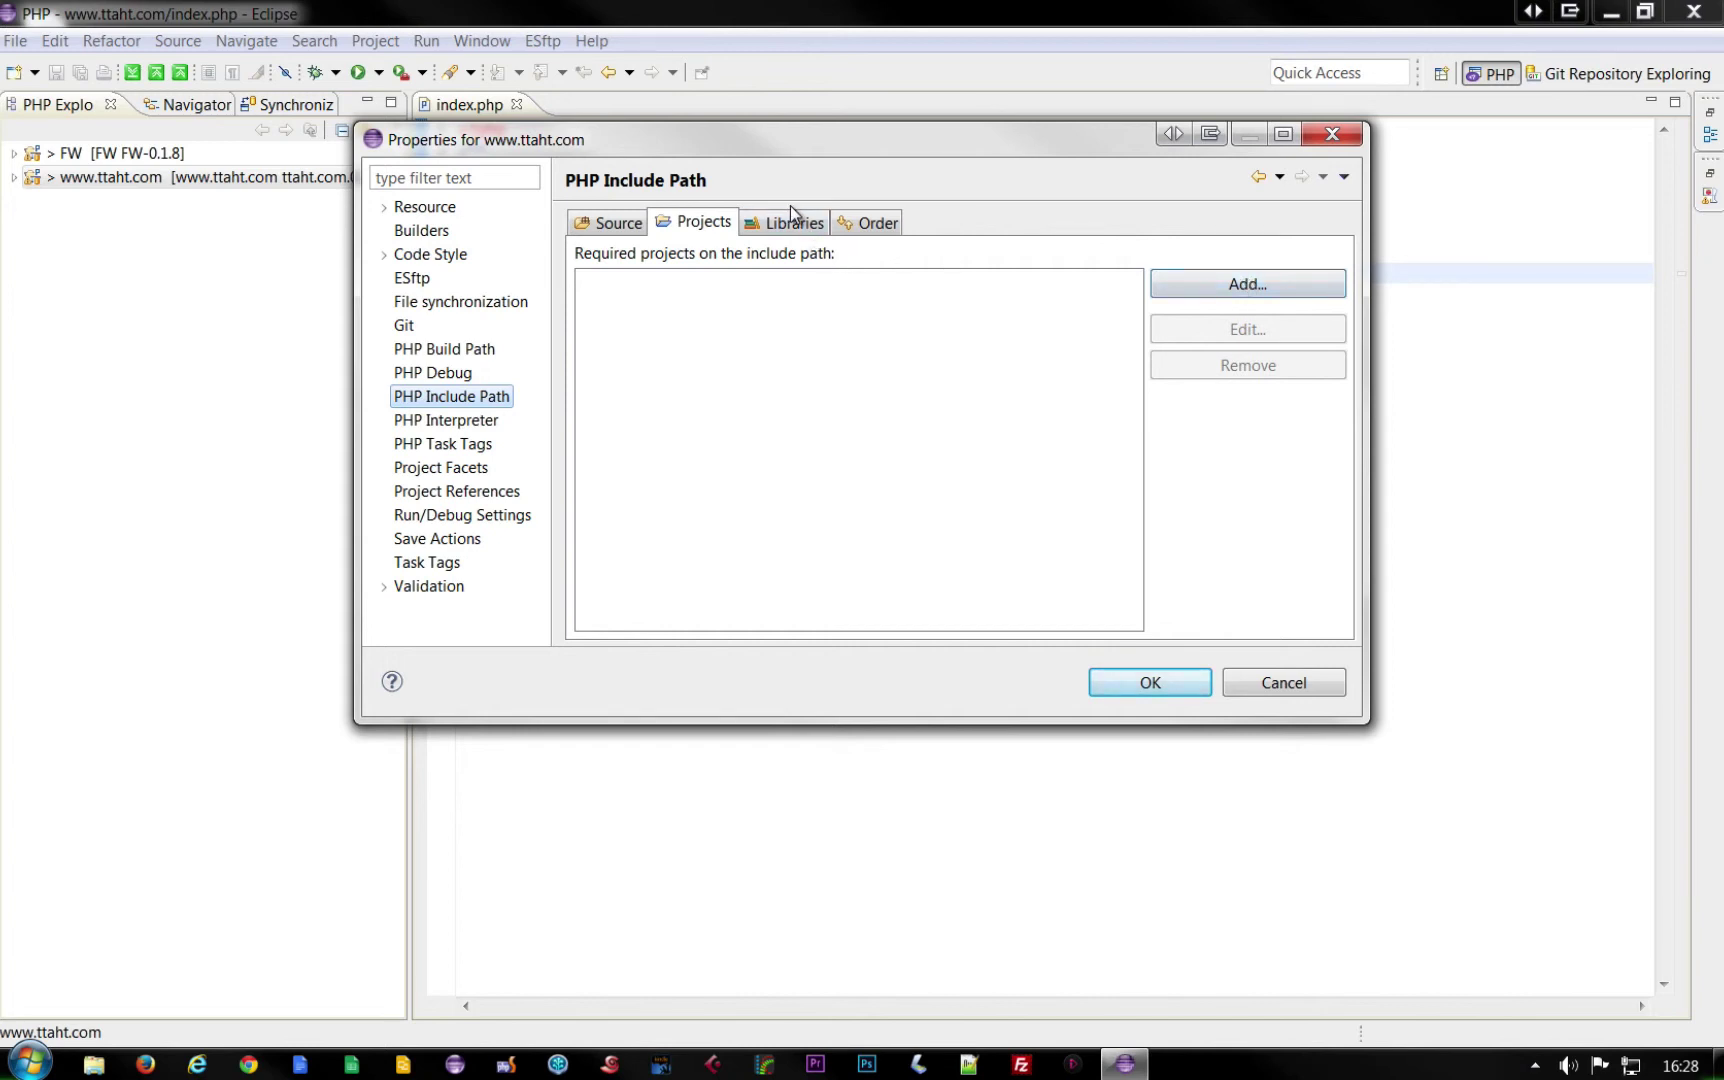
click(772, 230)
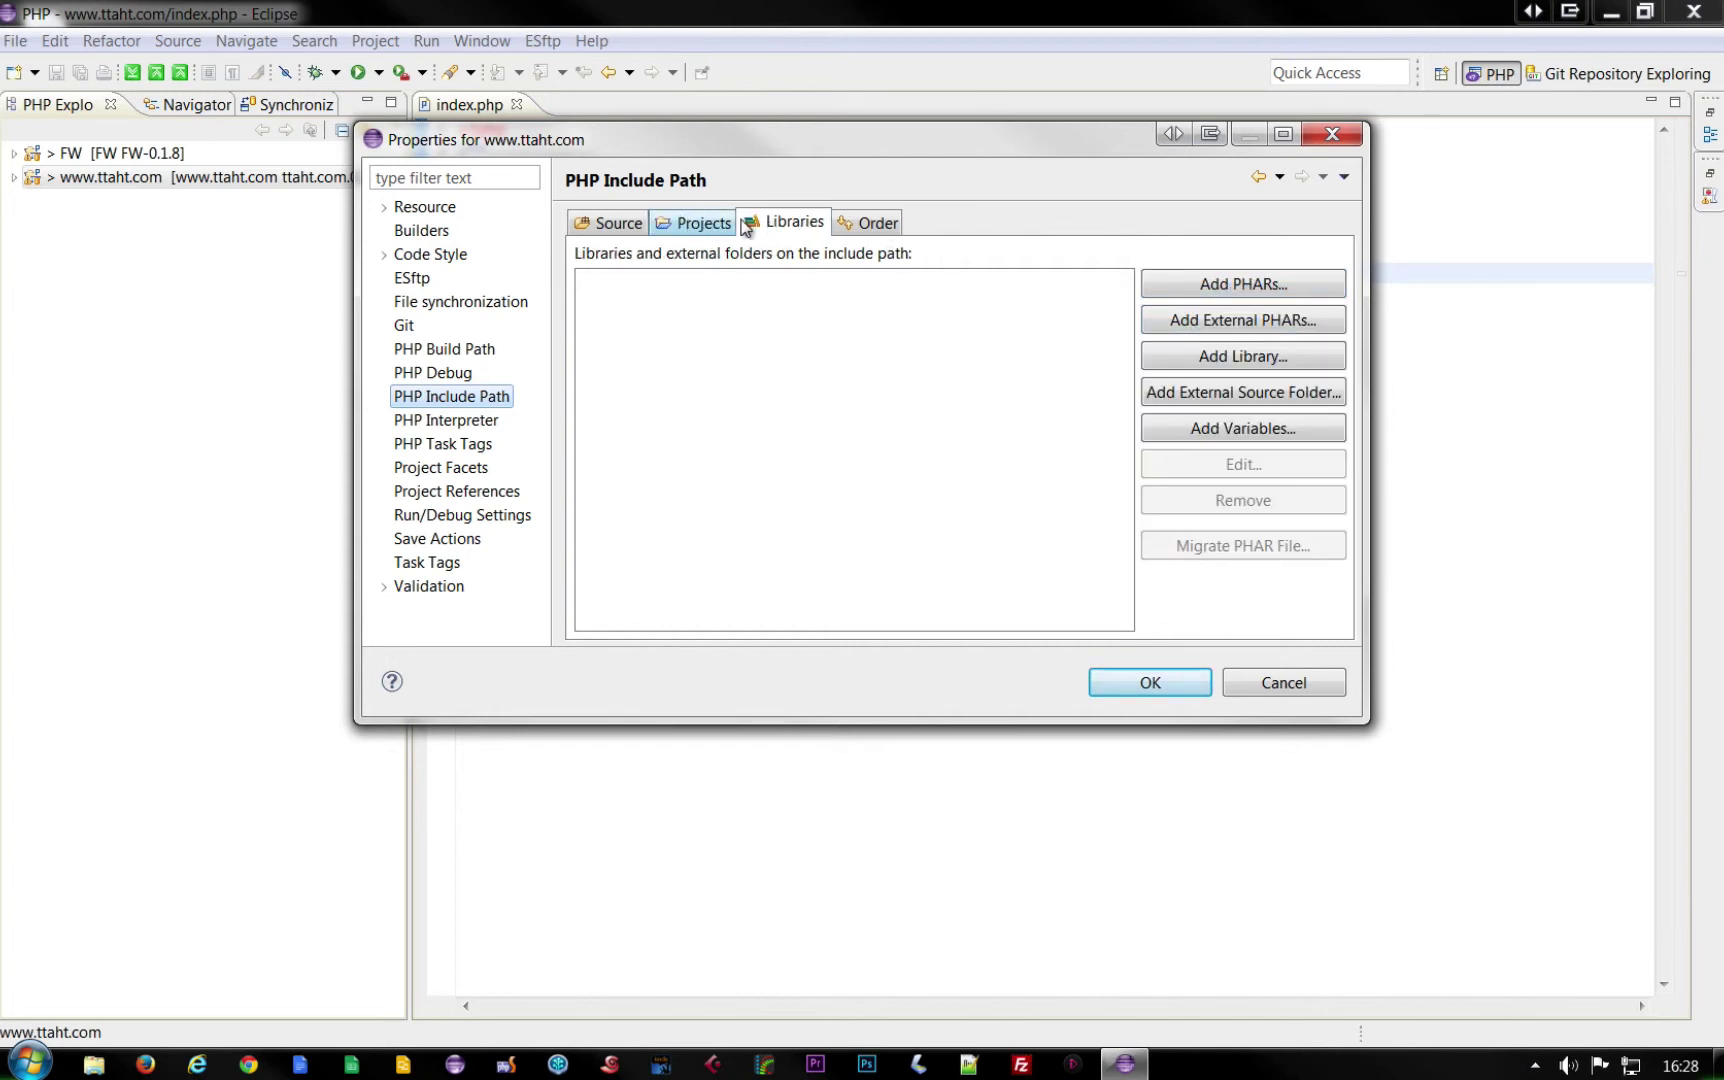
click(672, 229)
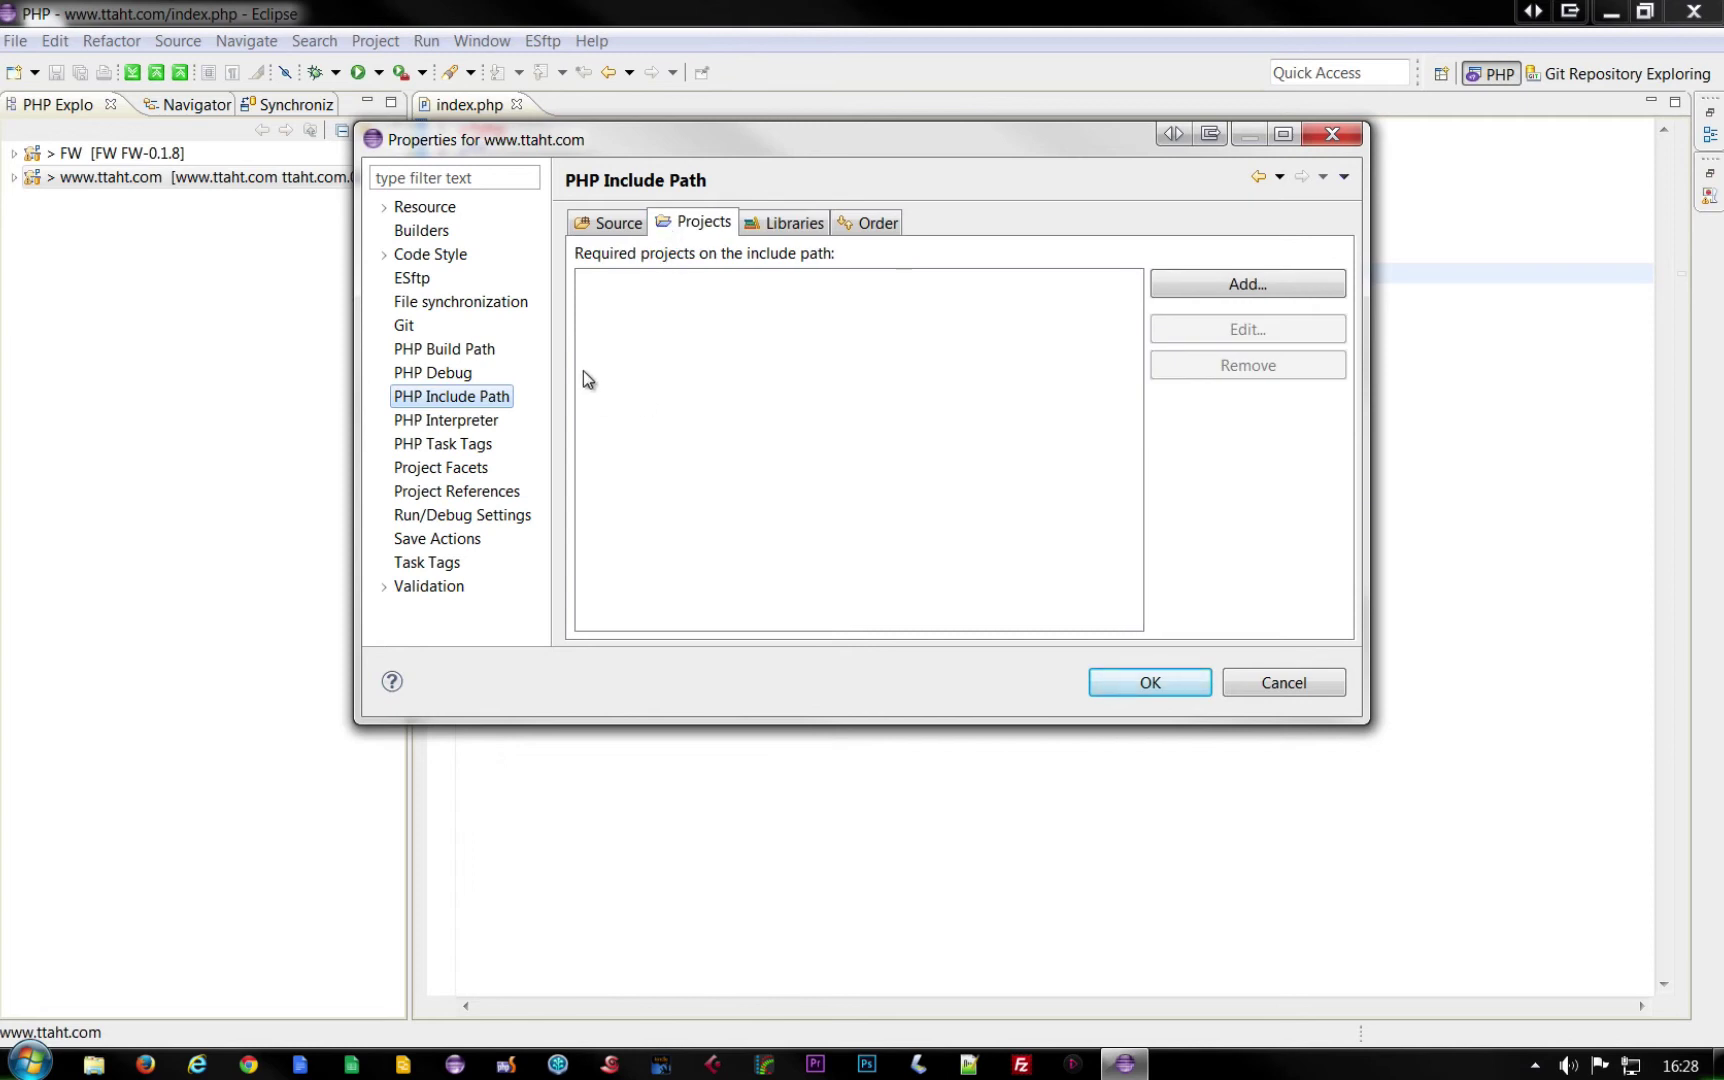
click(1216, 290)
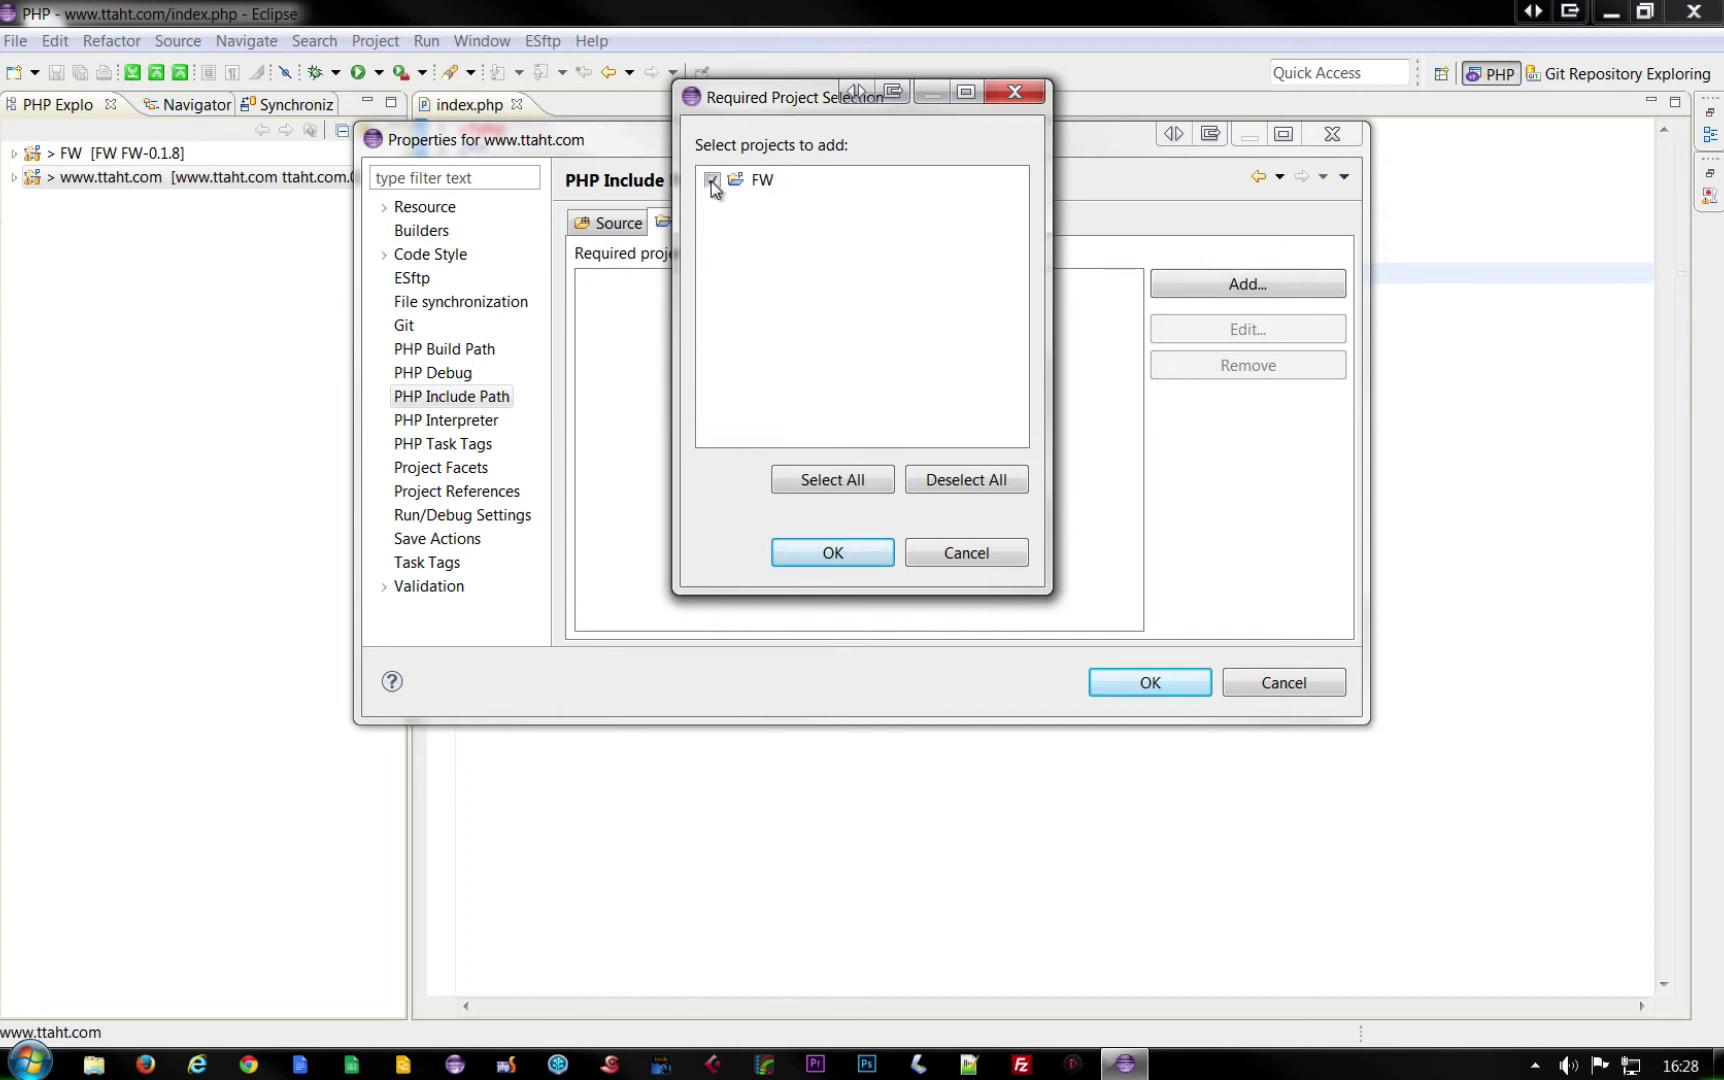
click(835, 549)
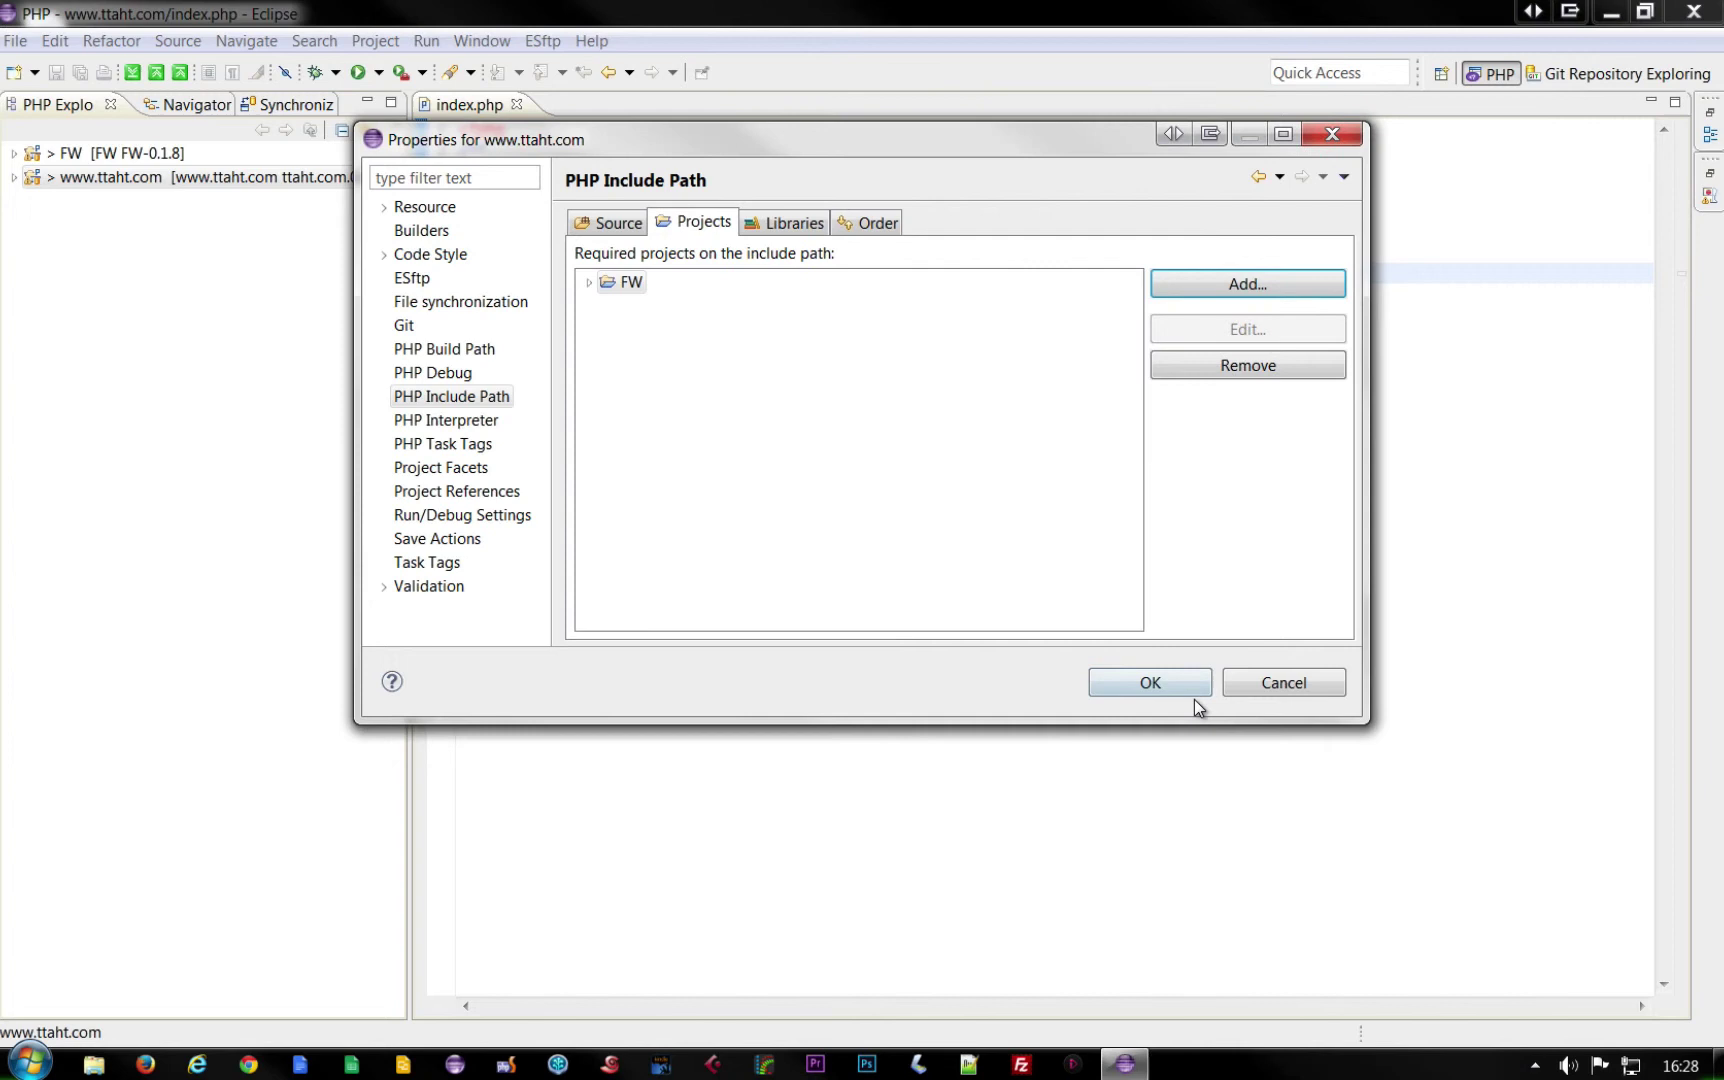
click(1149, 683)
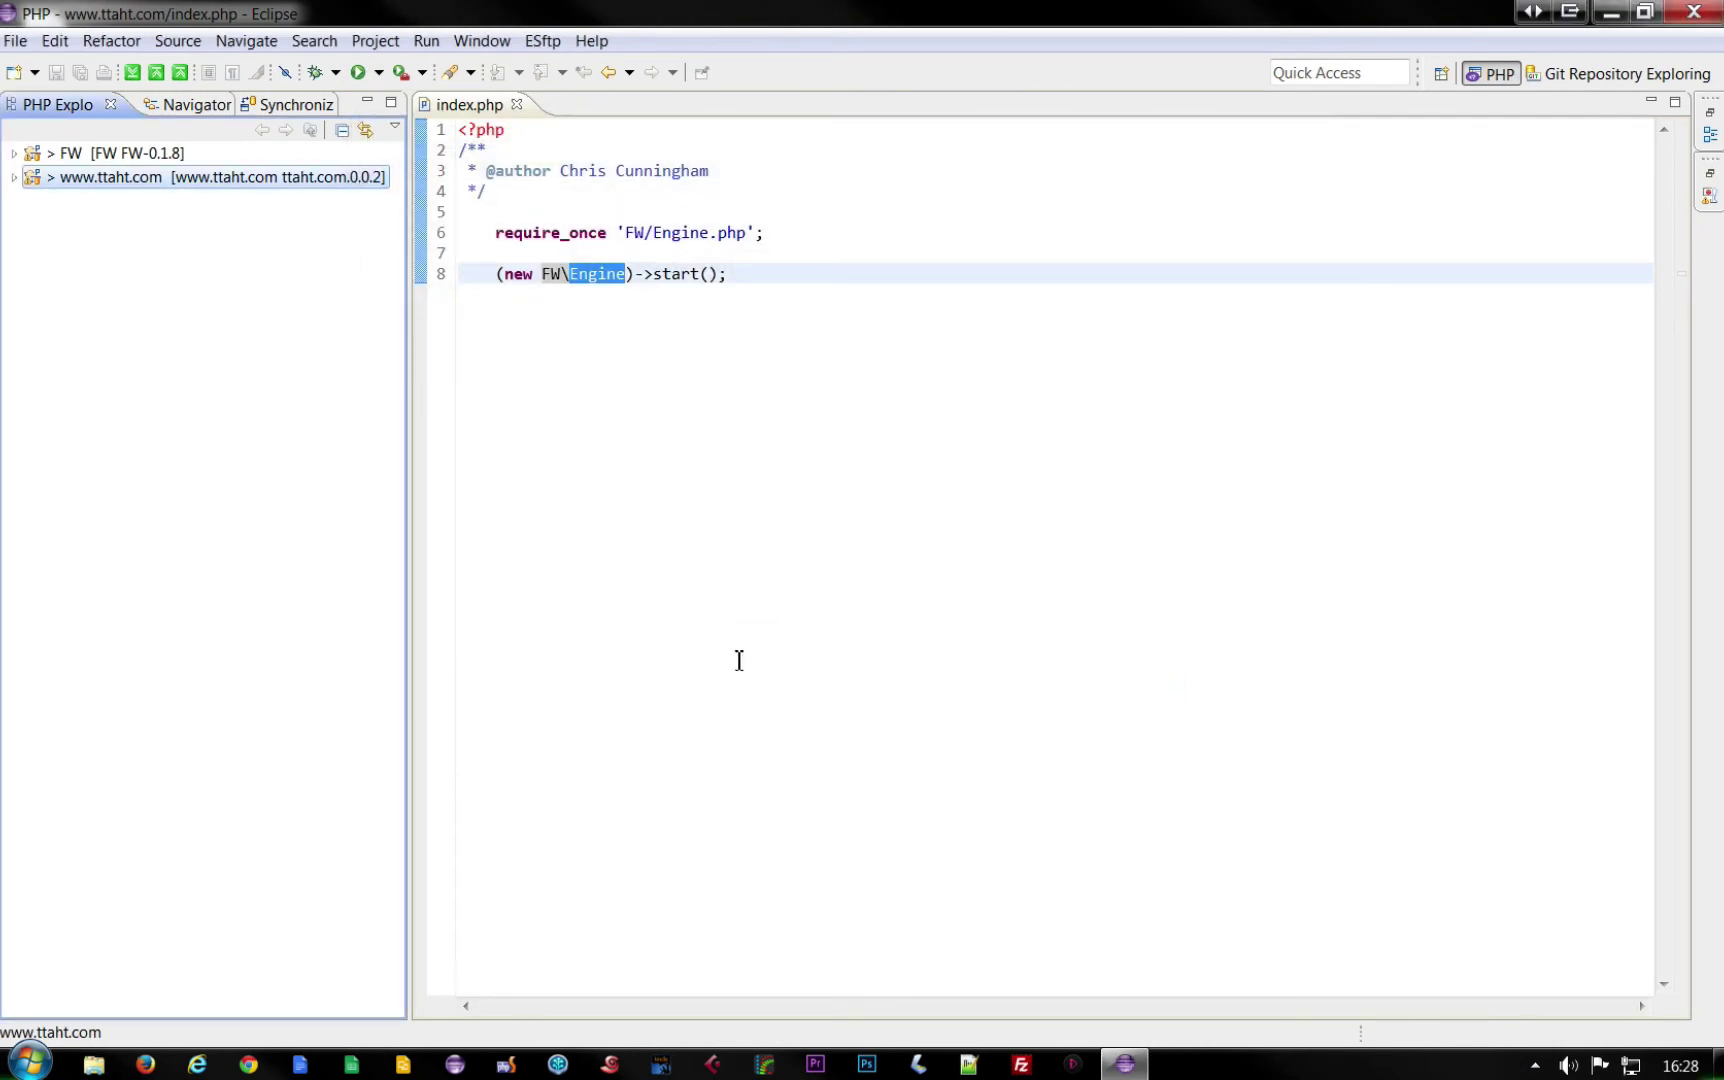
Step: Follow start() into Engine.php and Exception to its class, then close Exception.php
click(566, 339)
mouse_move(675, 274)
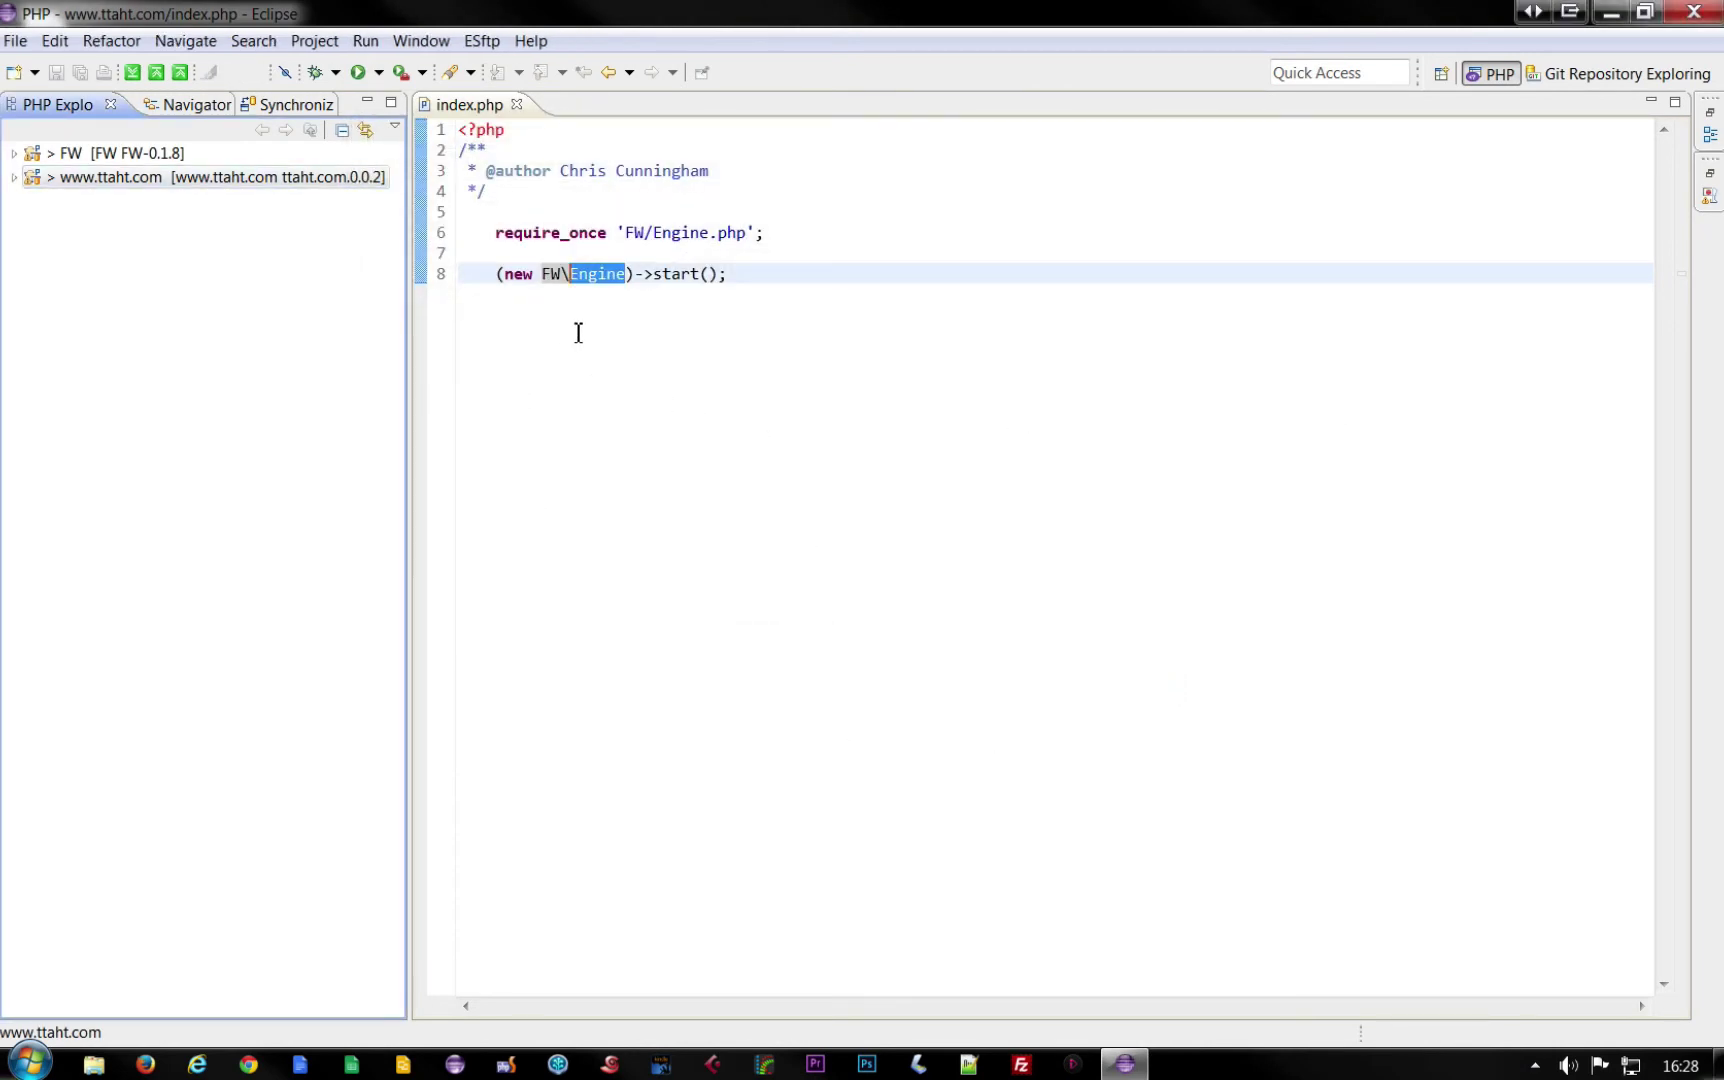
ctrl+click(673, 274)
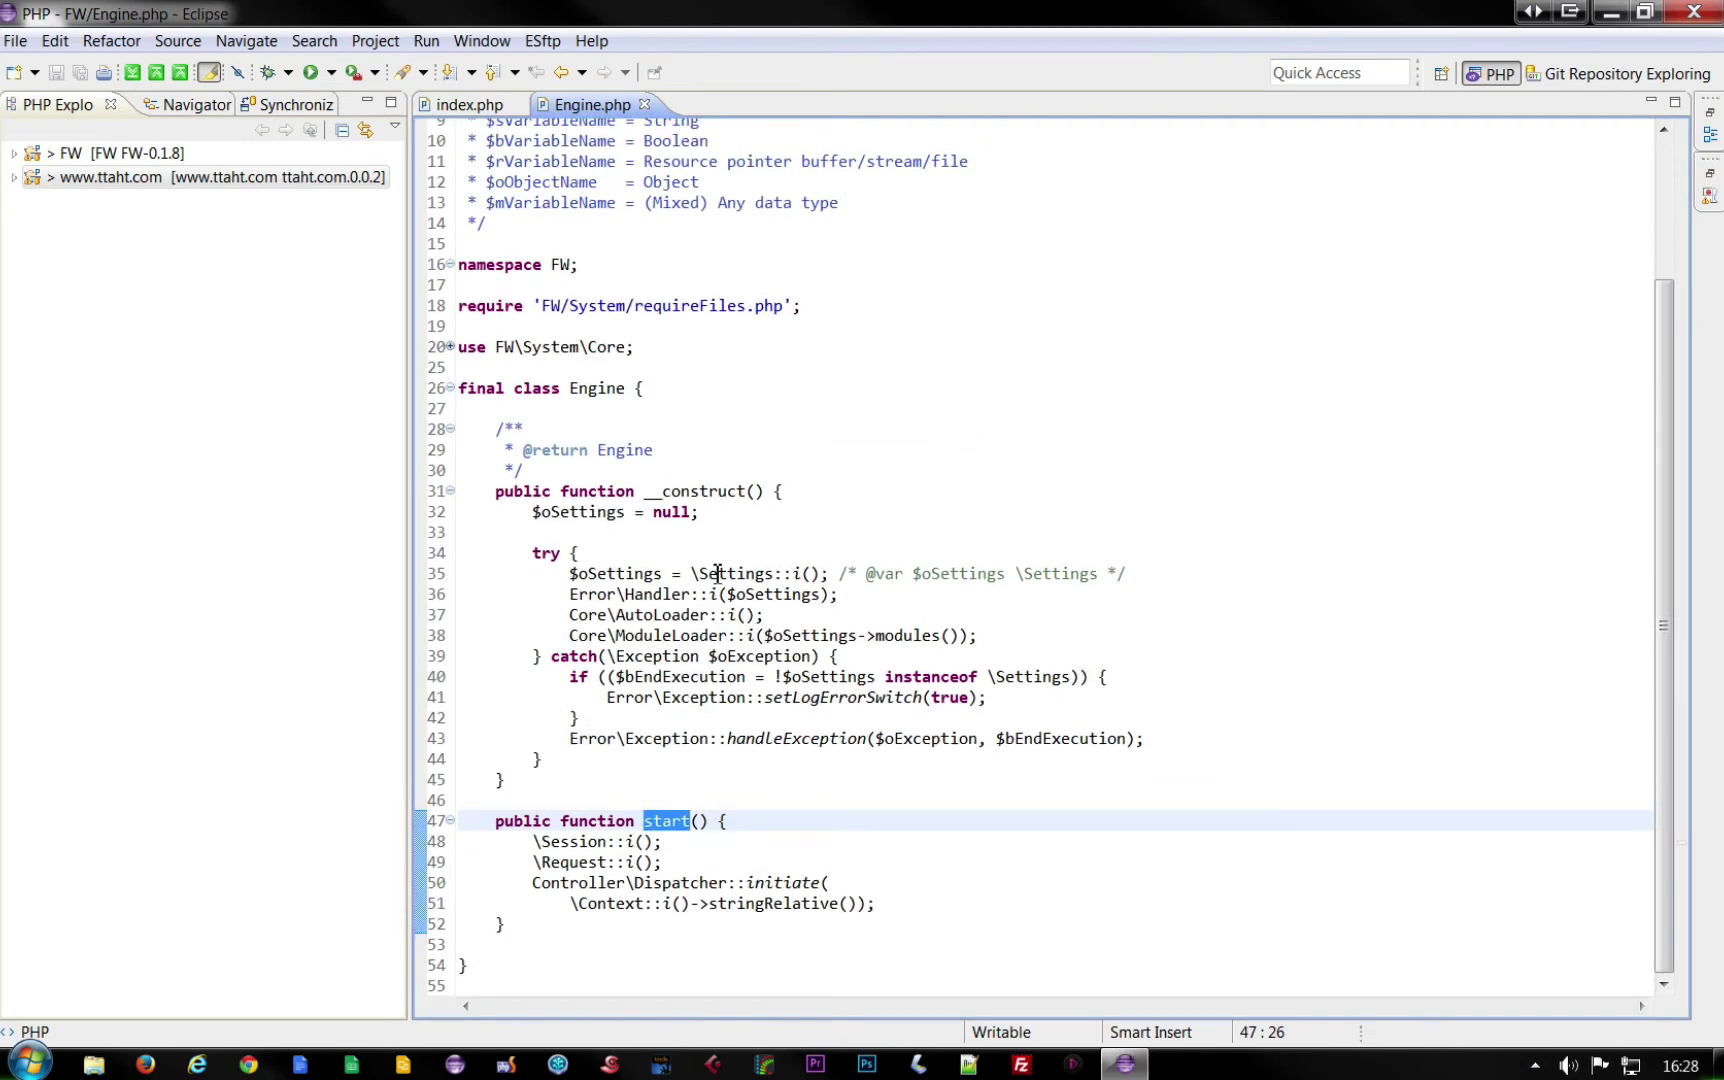
ctrl+click(695, 697)
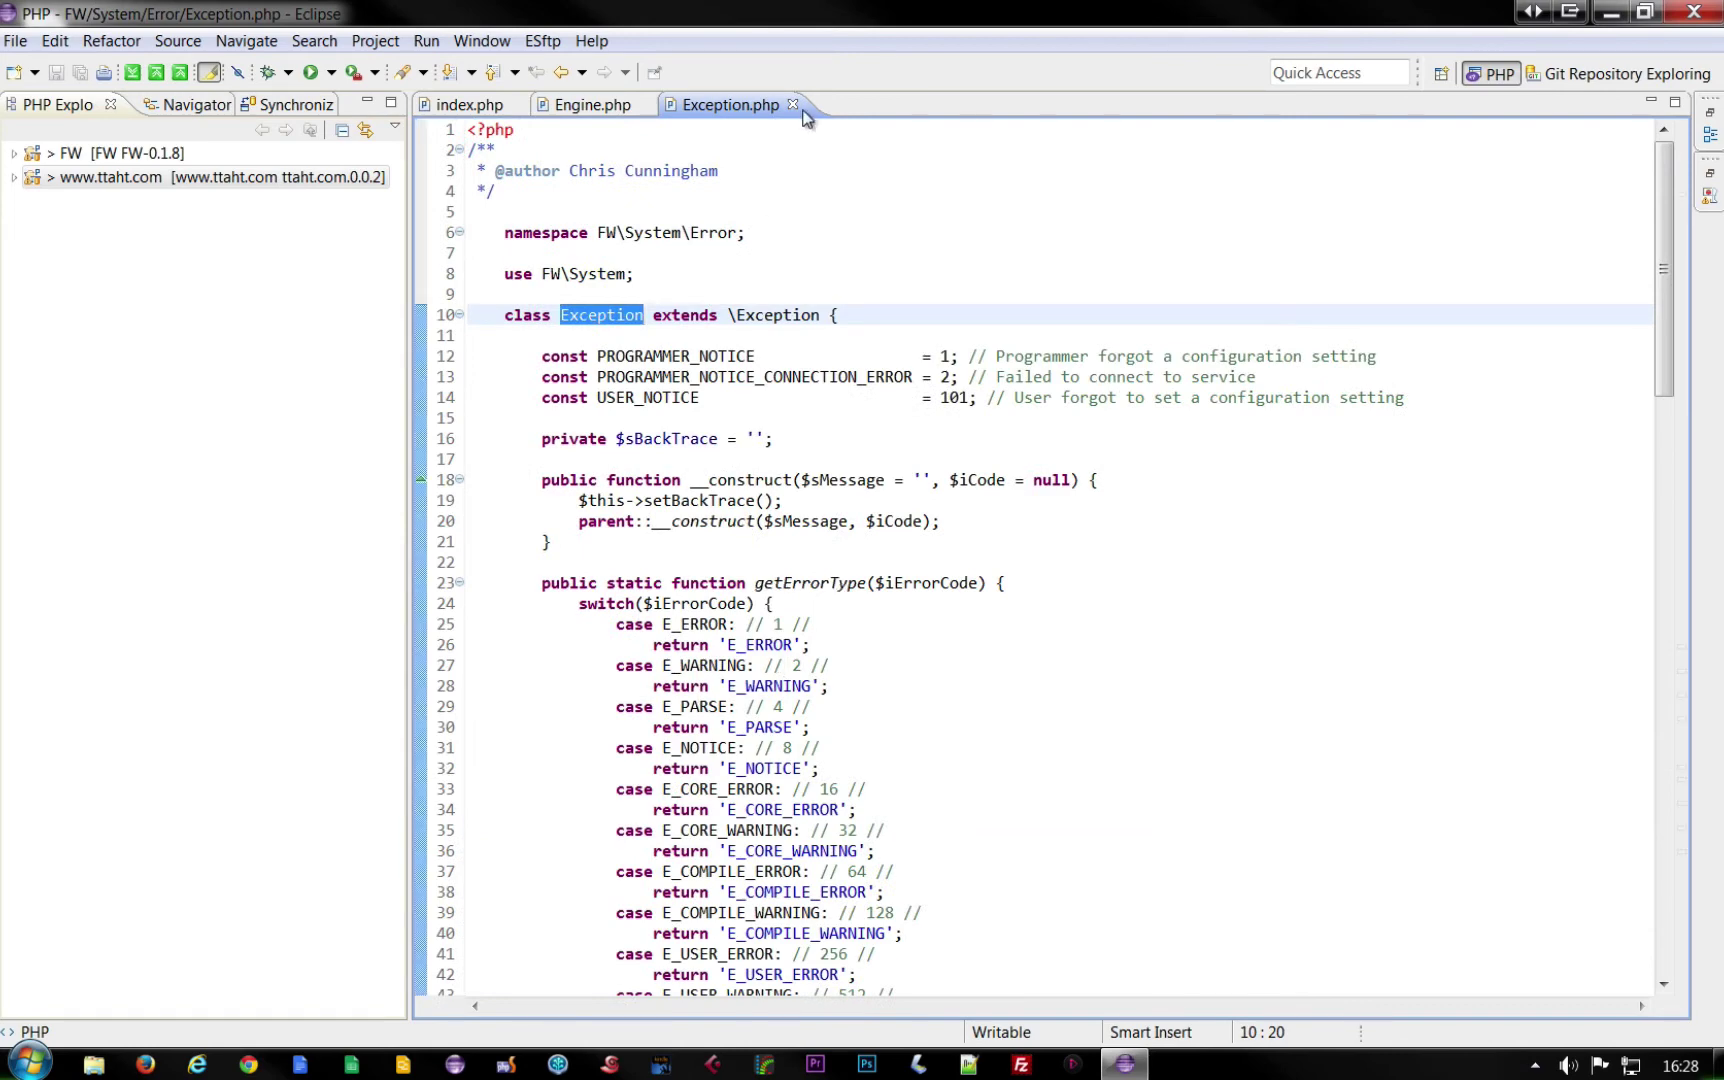
click(794, 106)
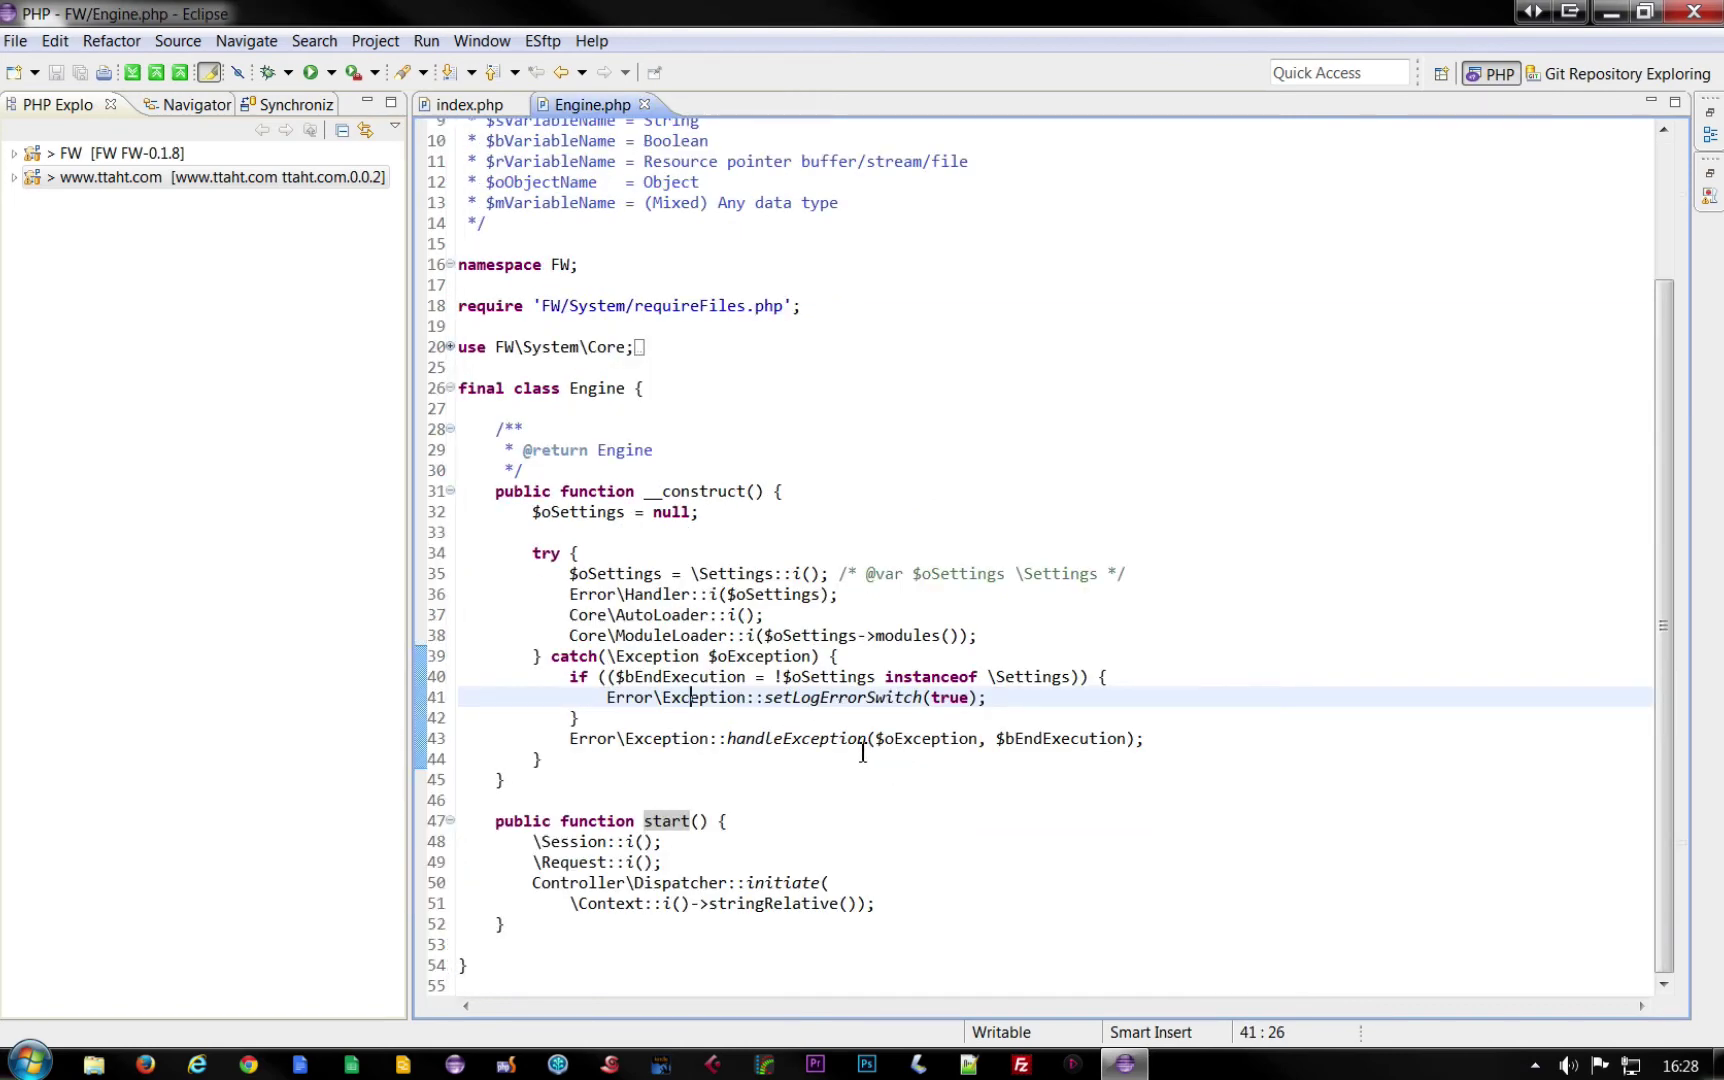
Step: Follow handleException and Dispatcher initiate to their definitions, then close all editors
ctrl+click(810, 749)
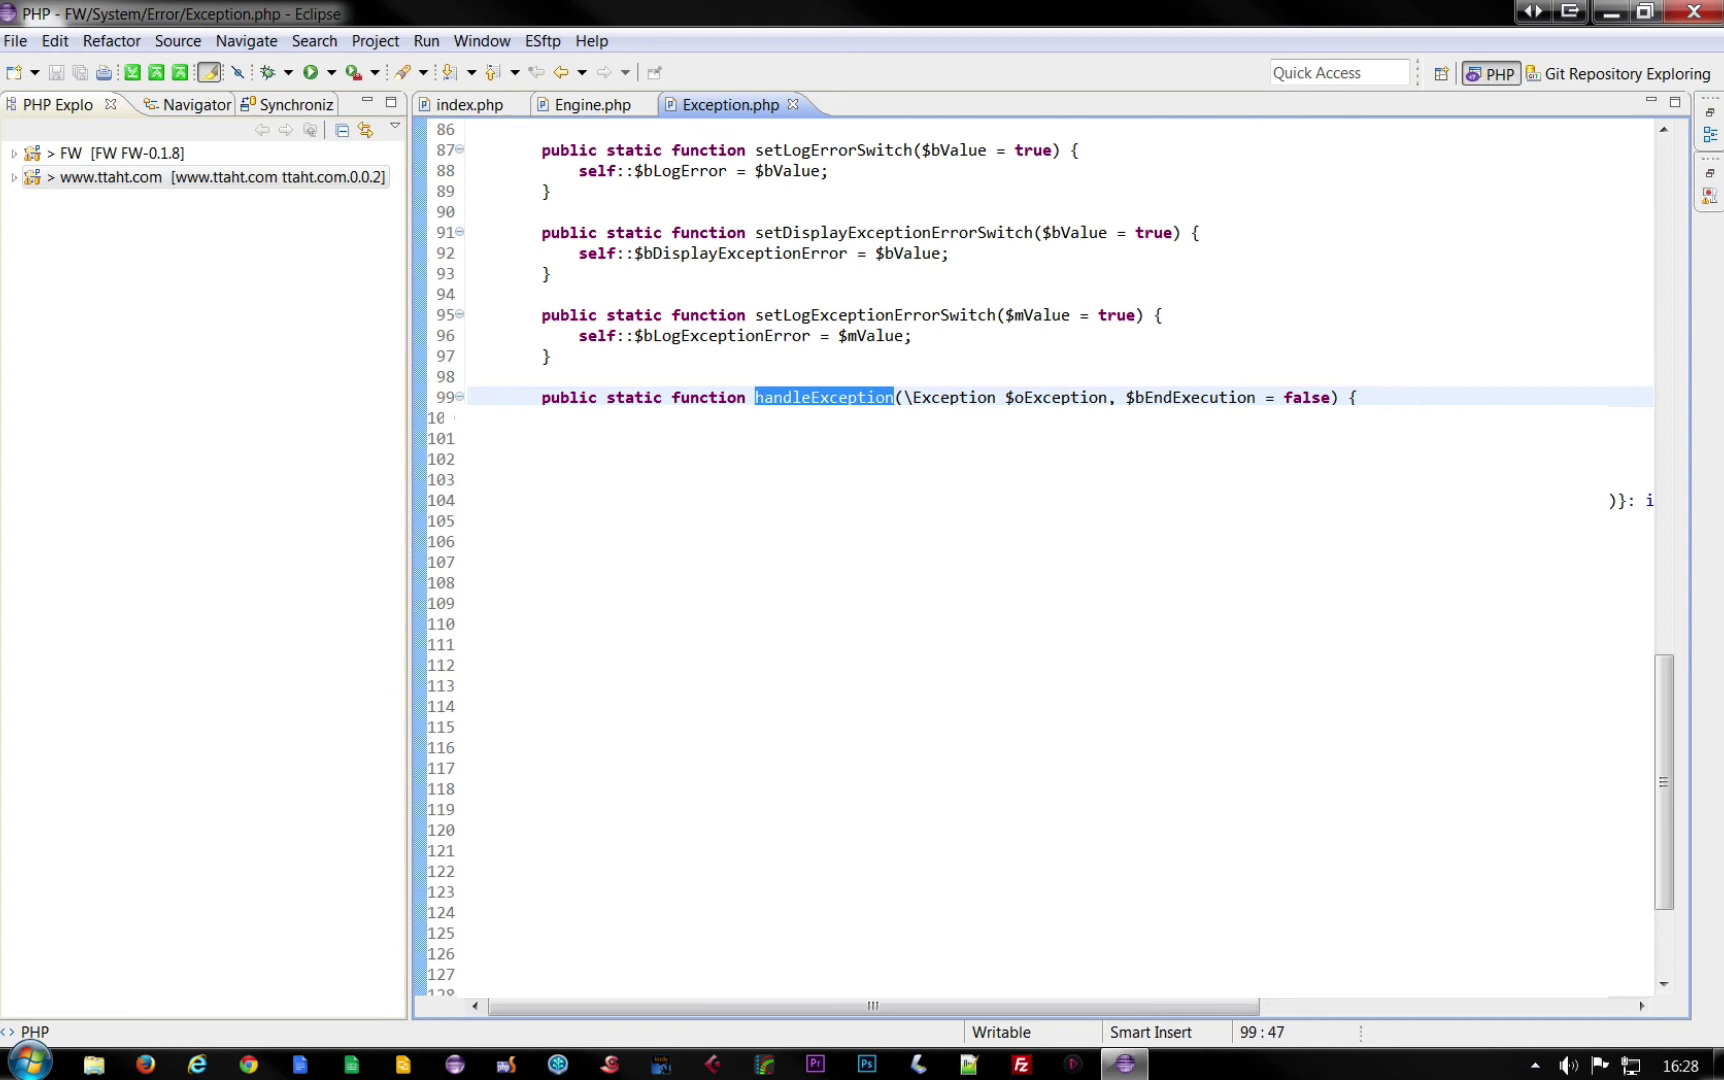
click(793, 106)
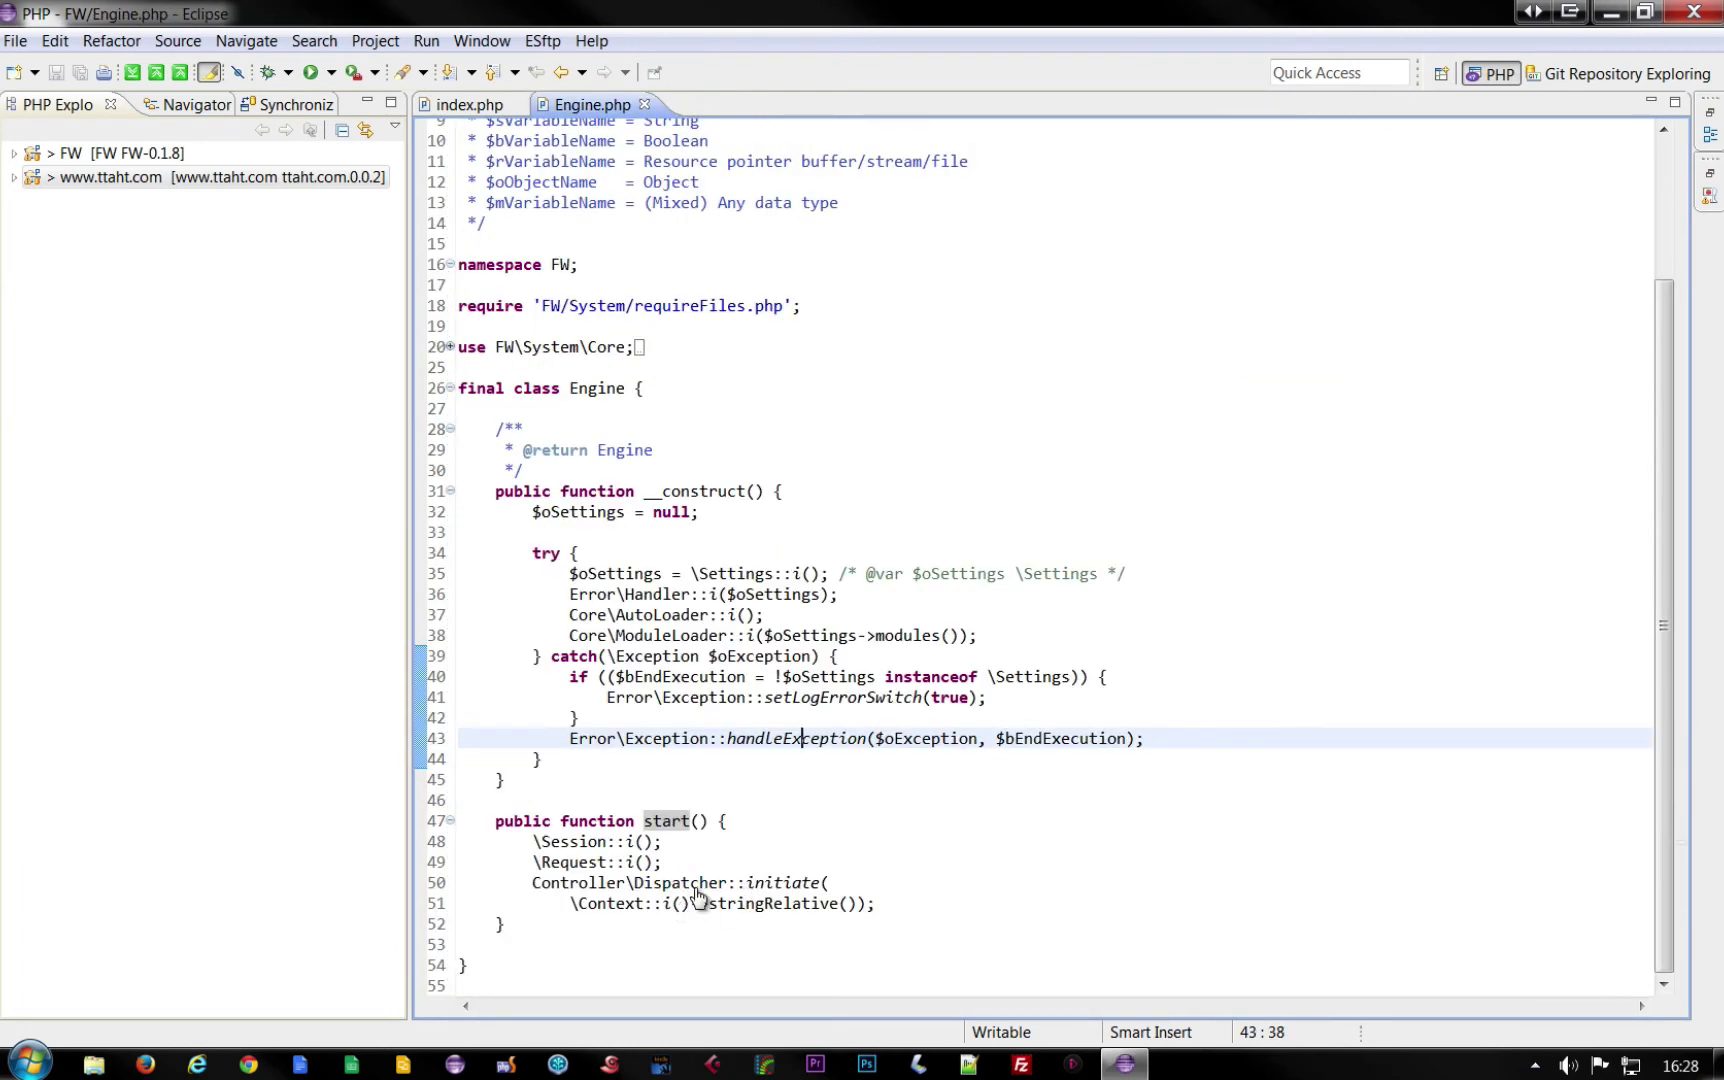
ctrl+click(771, 883)
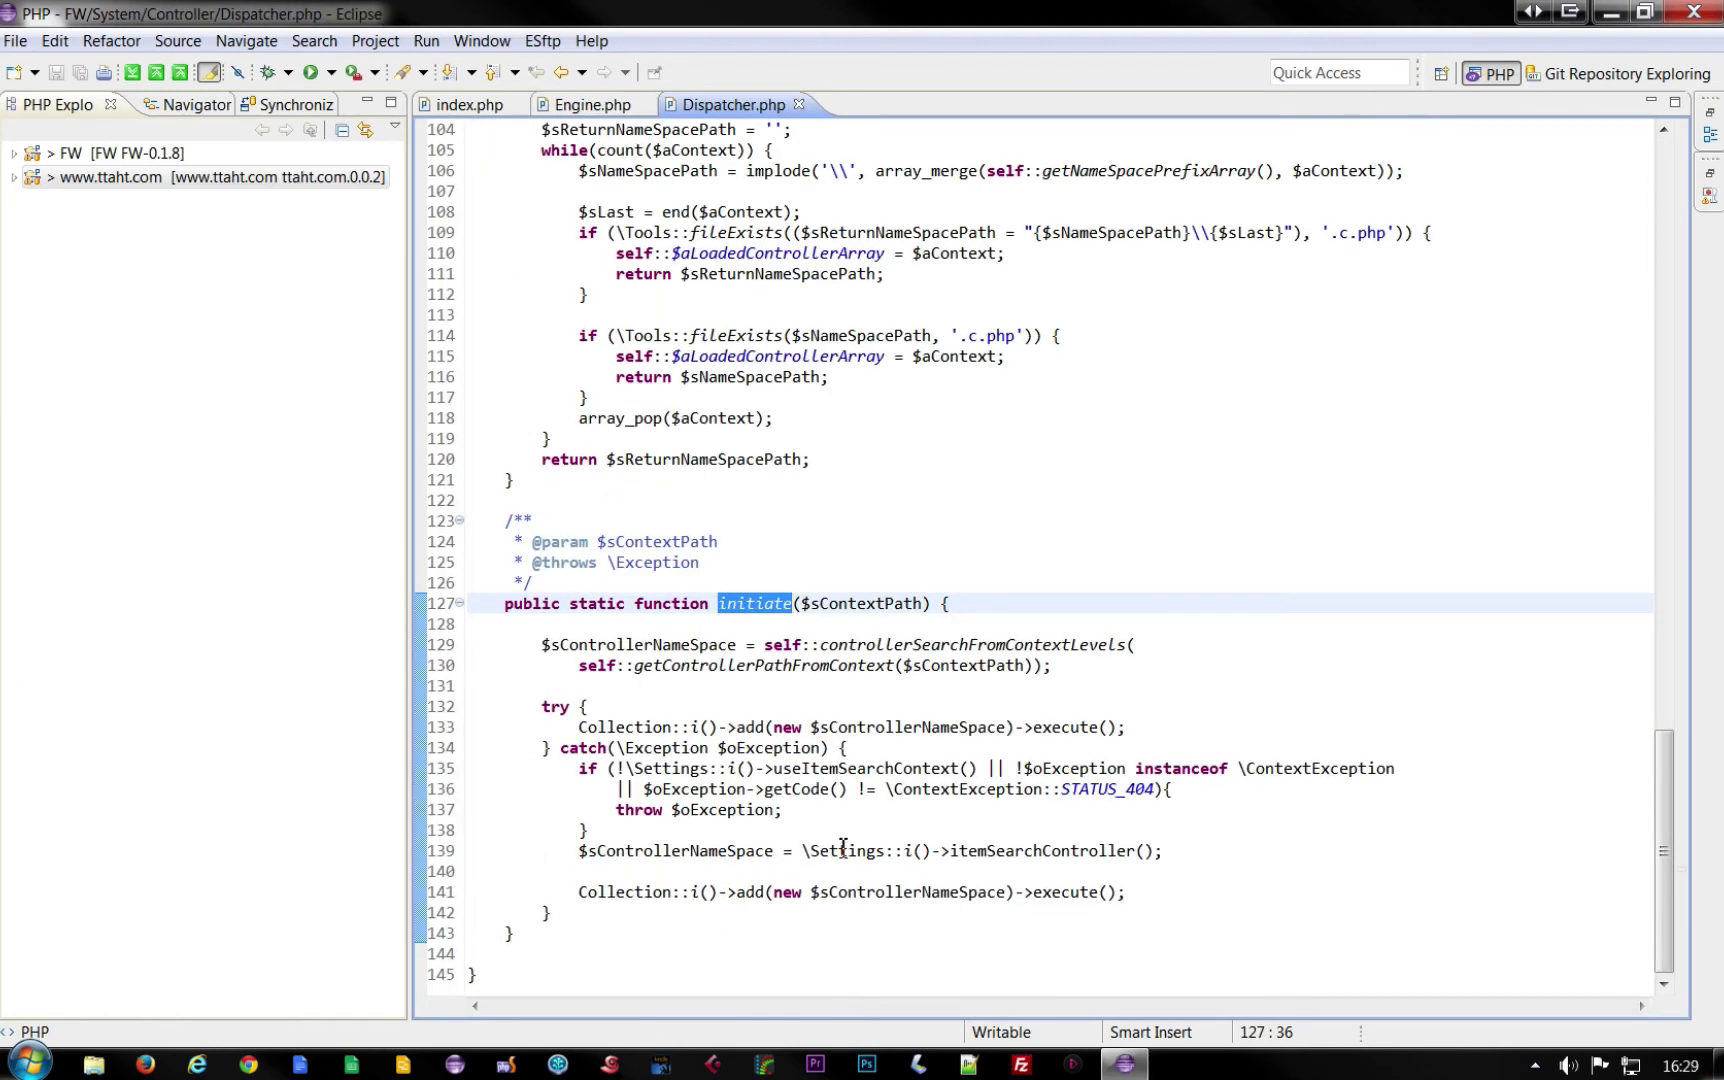
click(798, 105)
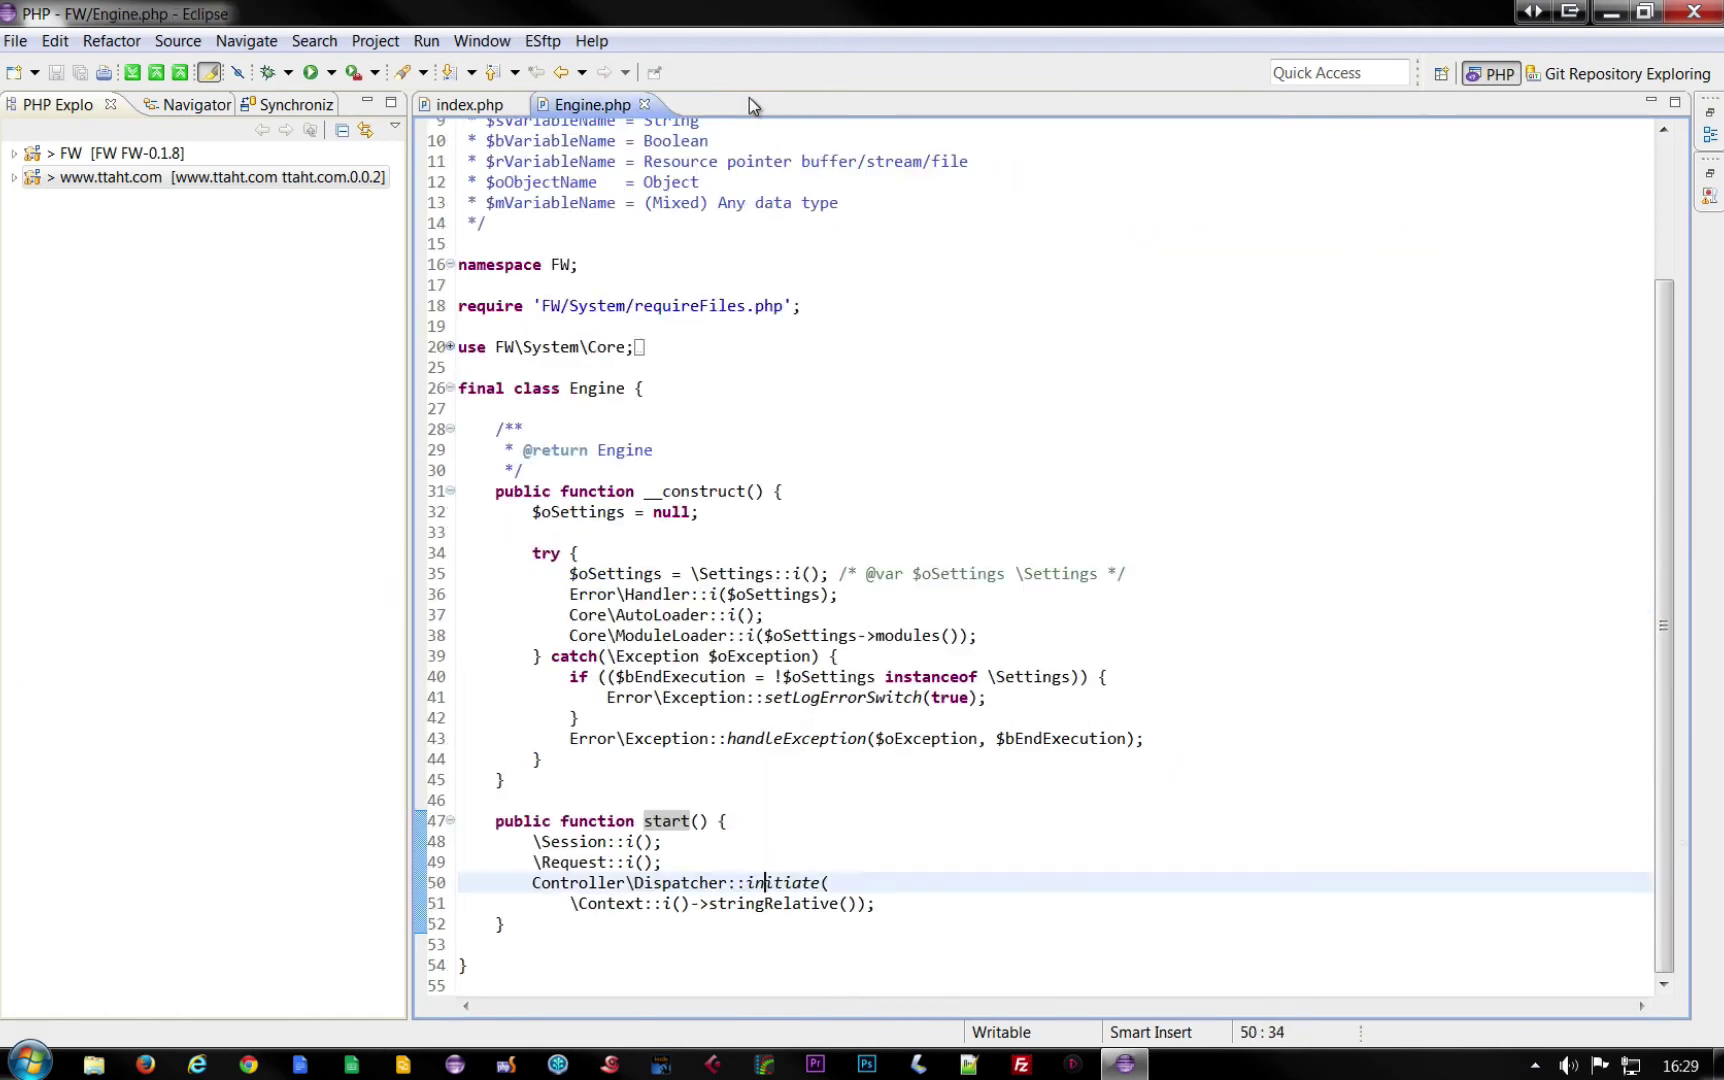
click(643, 103)
click(517, 103)
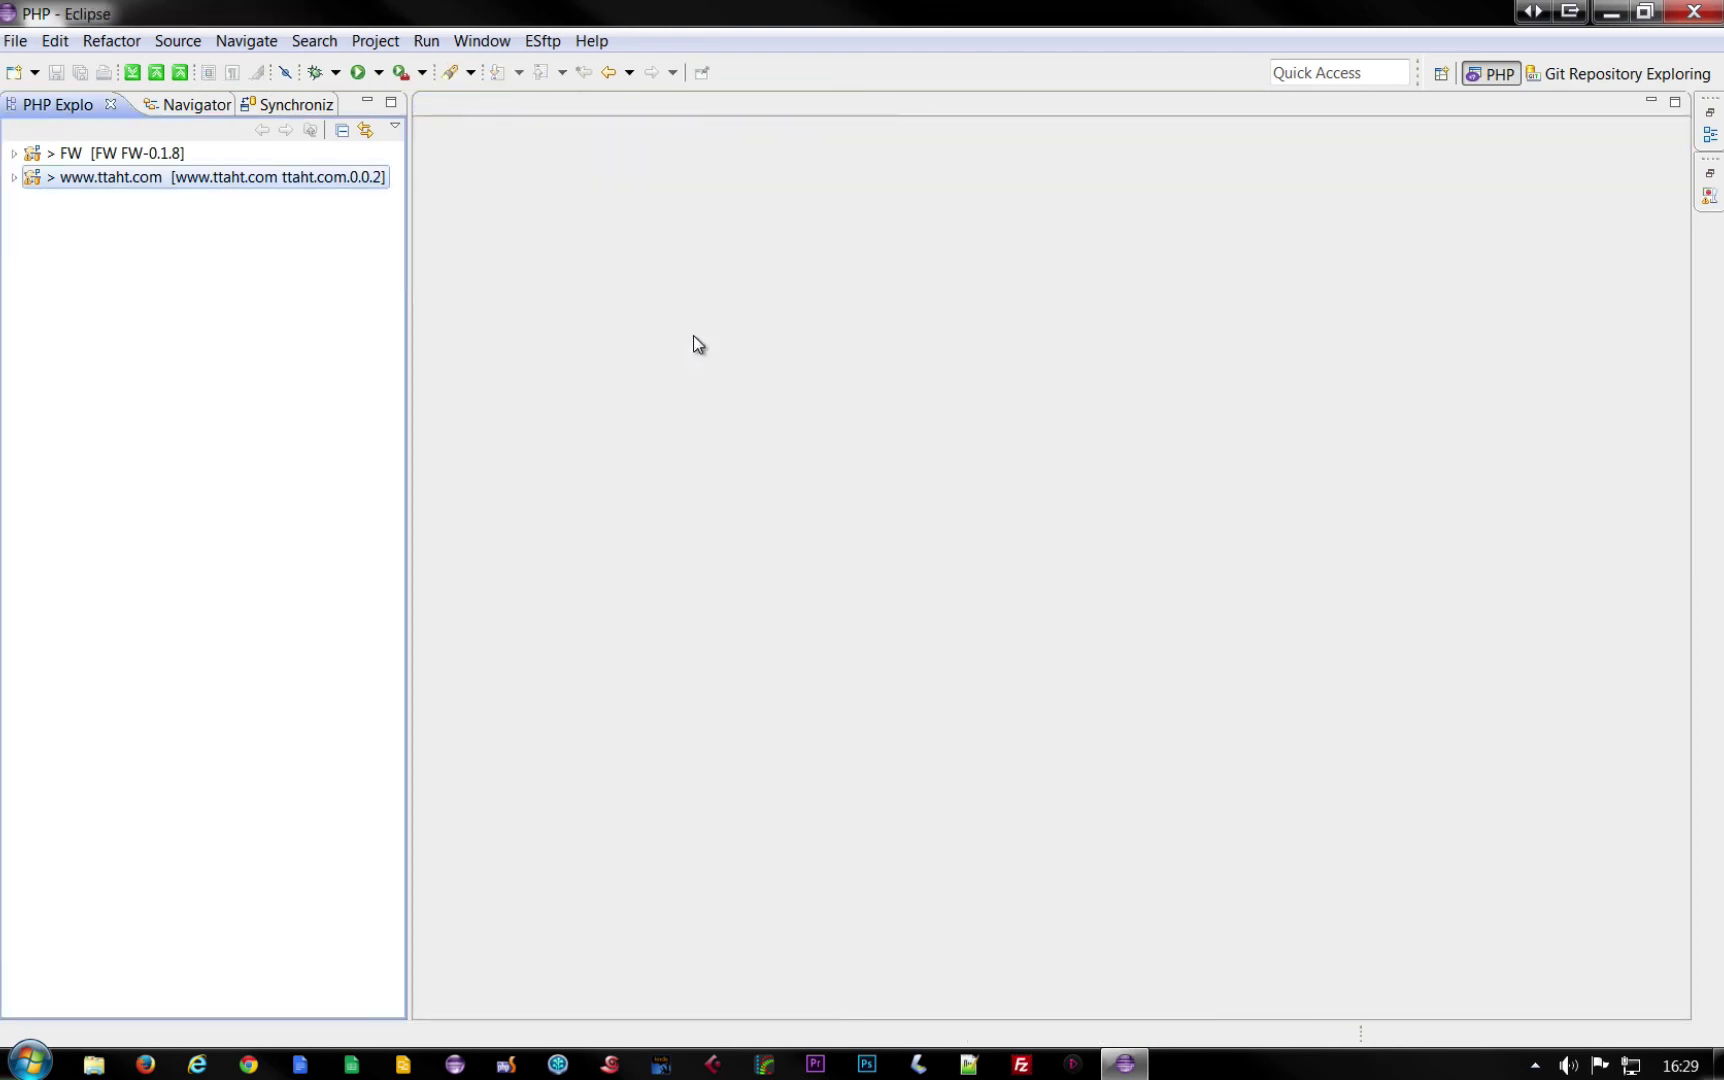